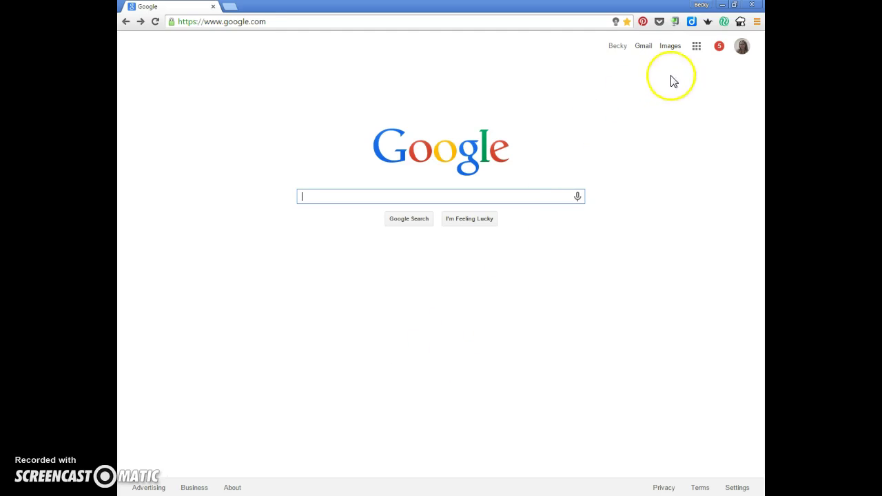
- Go to Google Drive and create a new Google Forms form
left_click(697, 48)
left_click(672, 215)
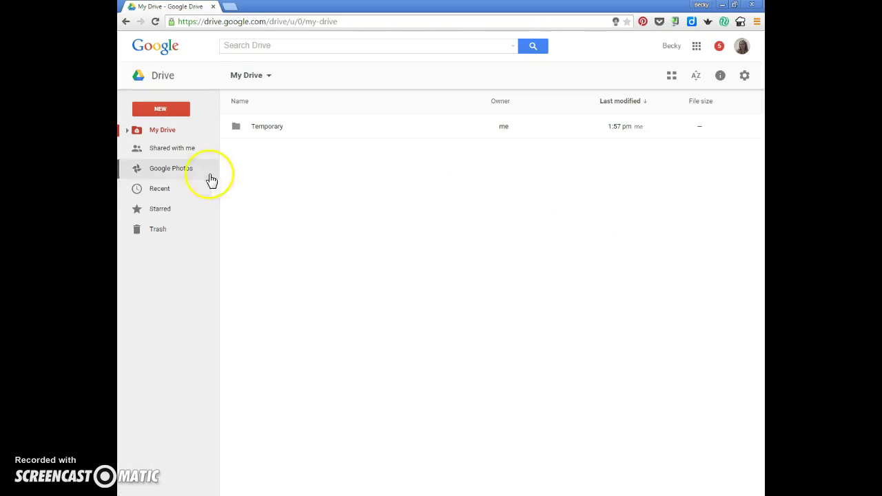
left_click(167, 108)
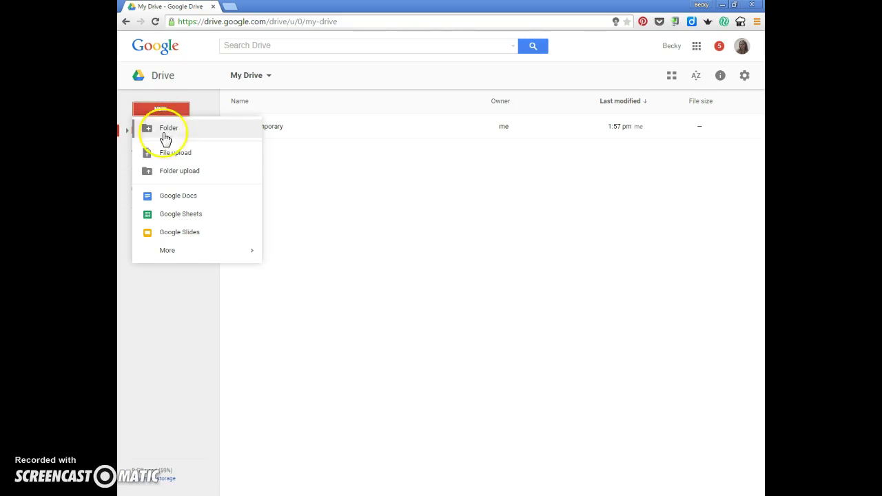
mouse_move(163, 252)
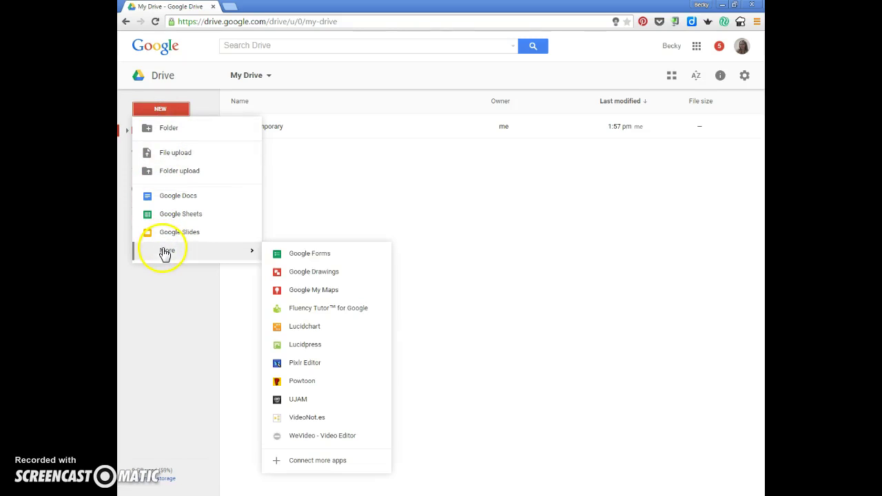
left_click(324, 256)
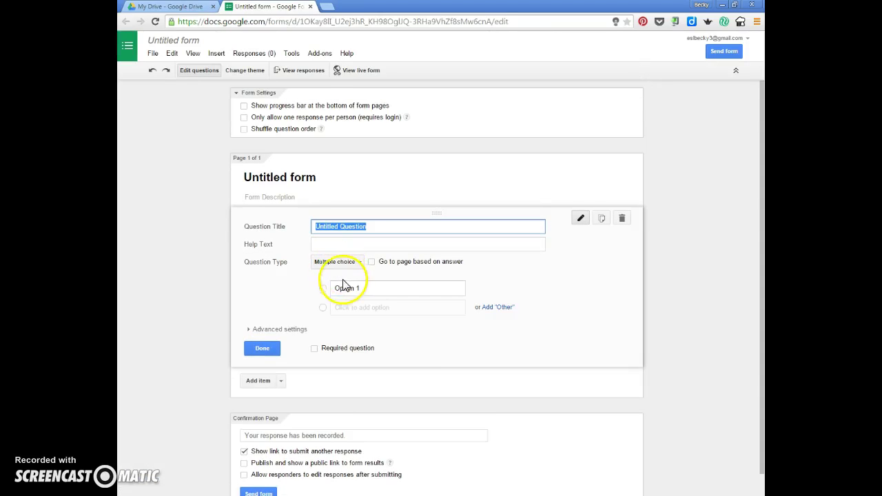
- Rename the untitled form as Grammar Quiz
left_click(170, 41)
type("Grammar Quiz")
key("Return")
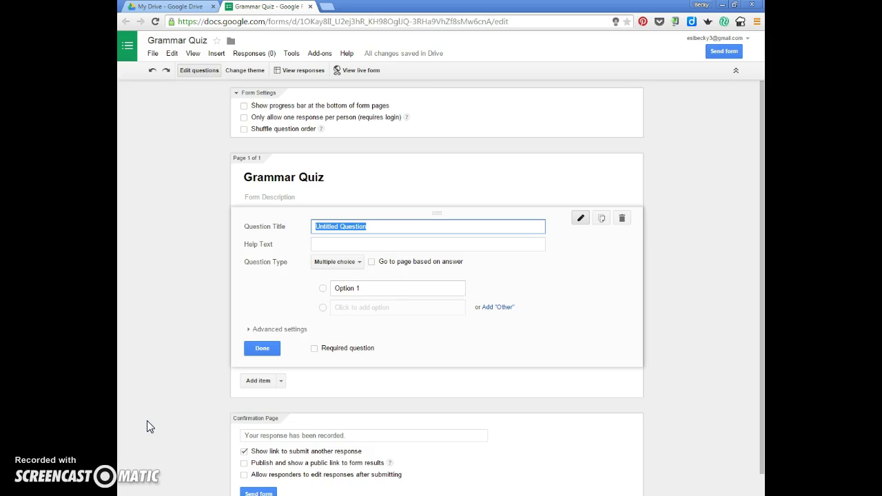
- Title the first question Name, set its type to Text and make it required
type("Name")
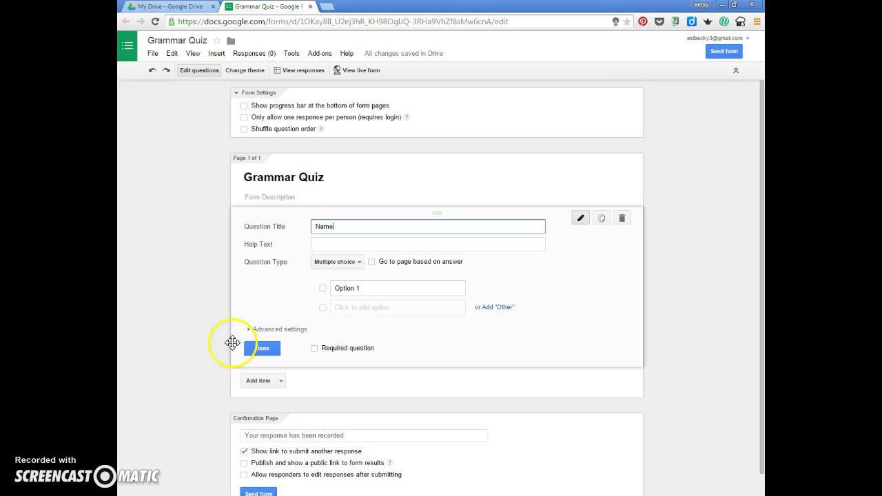
left_click(337, 262)
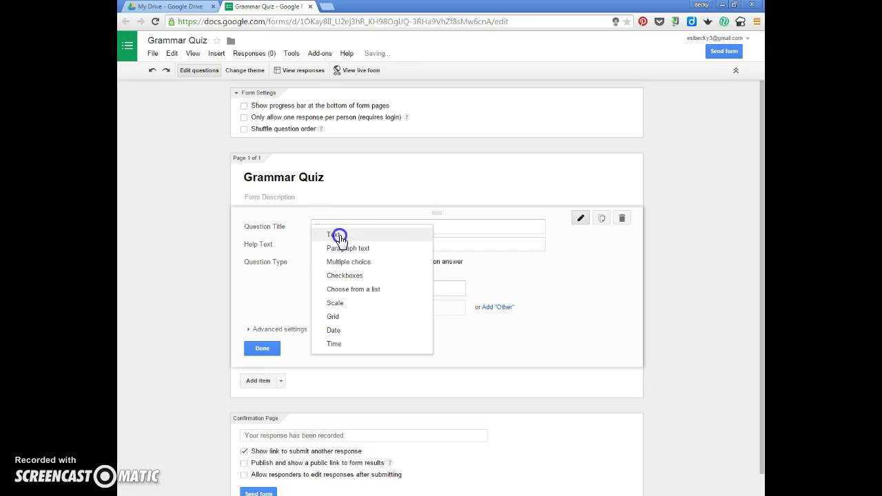
left_click(340, 236)
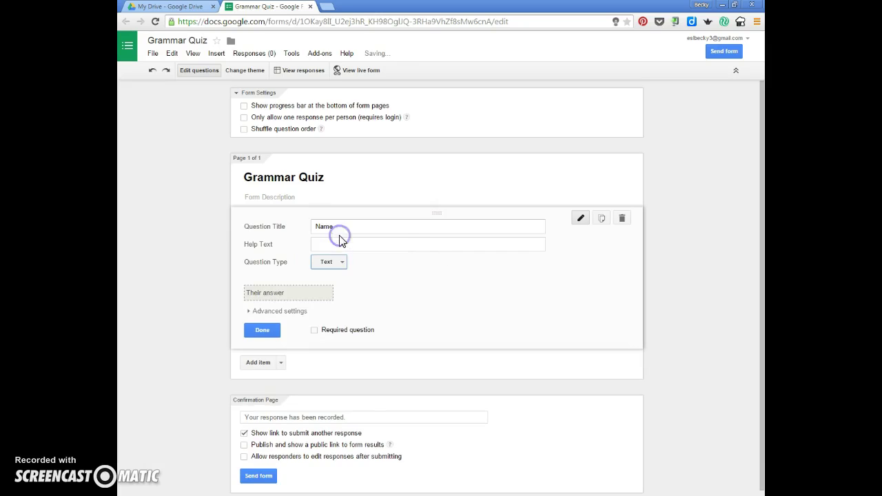
left_click(316, 331)
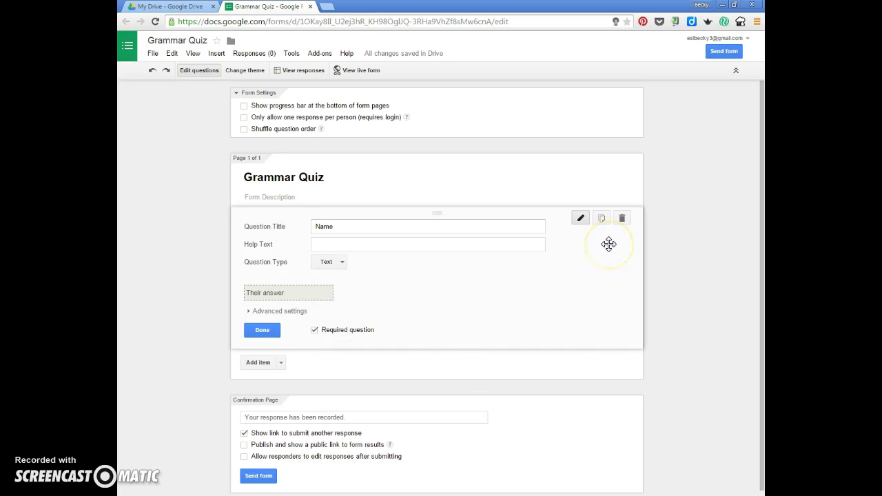
- Duplicate the Name question and title the copy Email Address
left_click(602, 218)
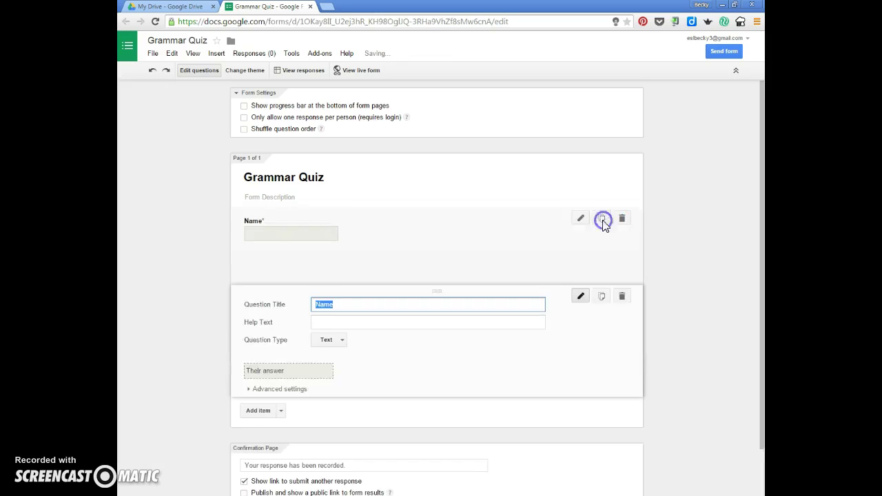
type("Em")
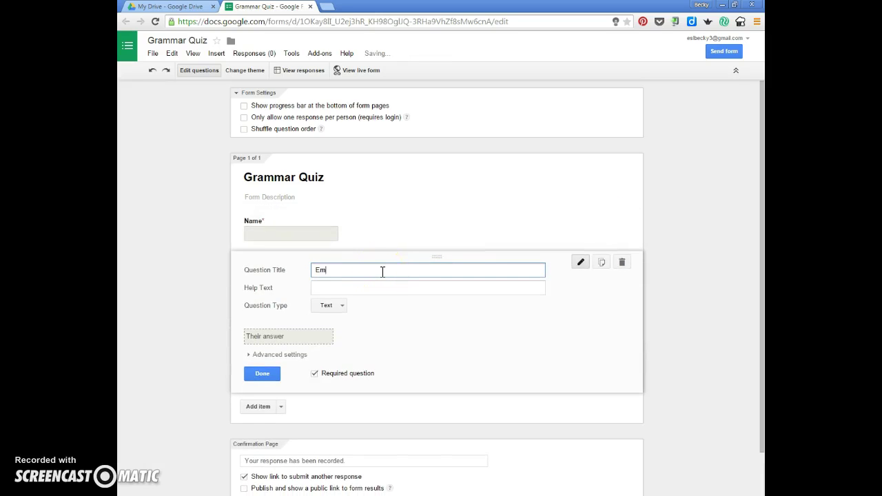
type("ail Address")
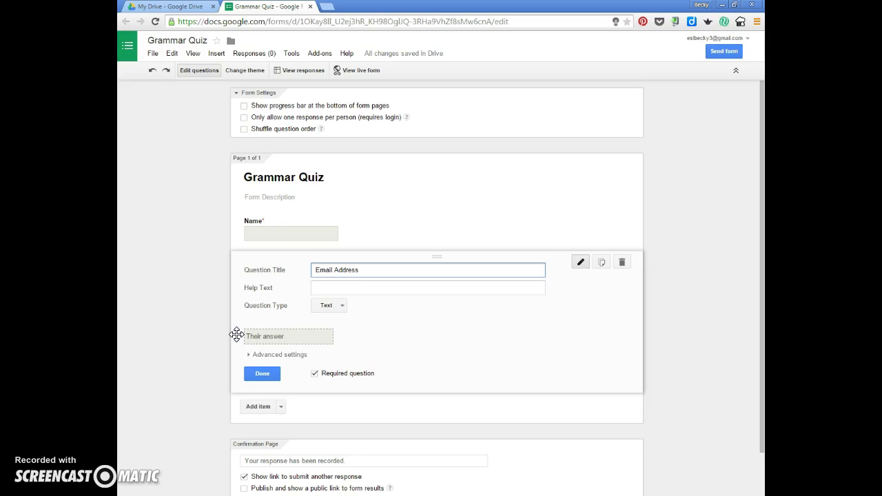
- Add the multiple-choice question "Last night I _______ to the movies." with the options go, going and went
left_click(258, 408)
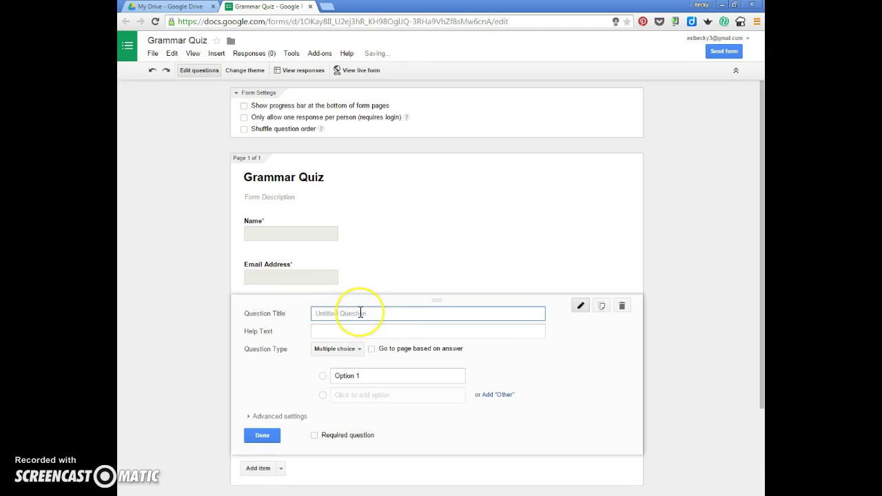
type("Last")
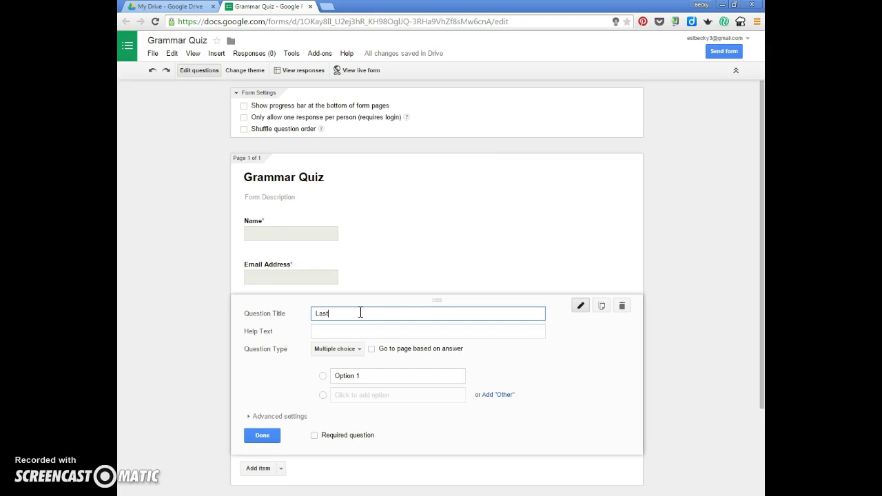
type(" night I _______ to the movies.")
left_click(375, 375)
type("go")
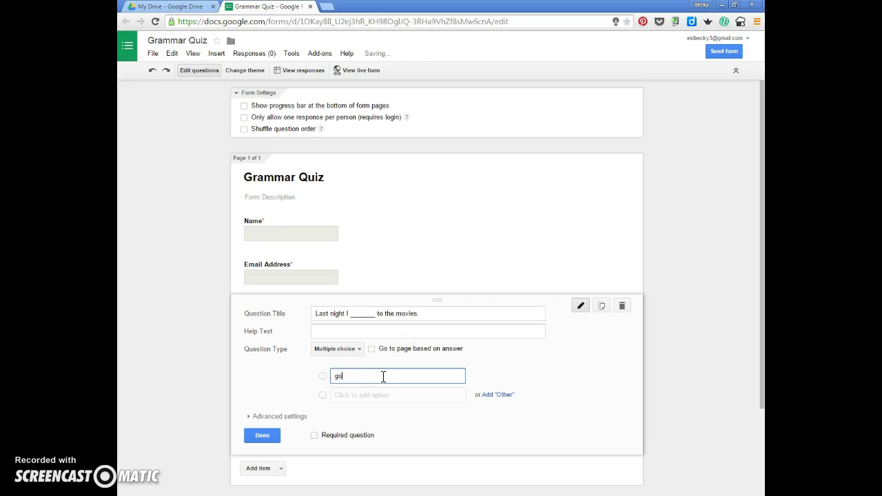
key("Return")
type("going")
key("Return")
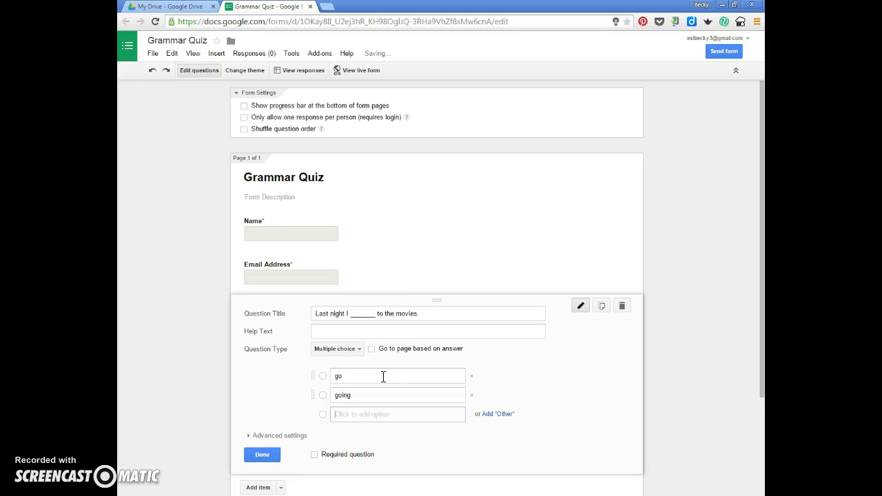
type("went")
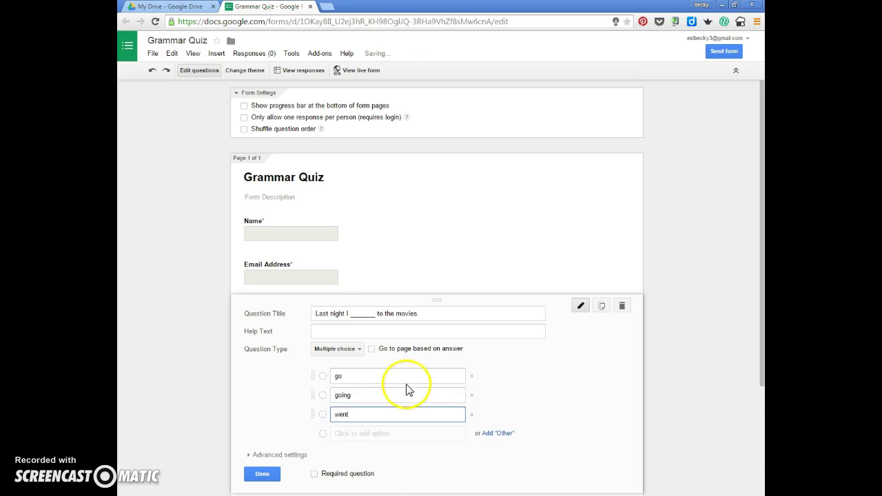
- Add the multiple-choice question "Tomorrow I _______ shopping" with the options will go, going and goes
scroll(405, 384, "down", 2)
left_click(257, 405)
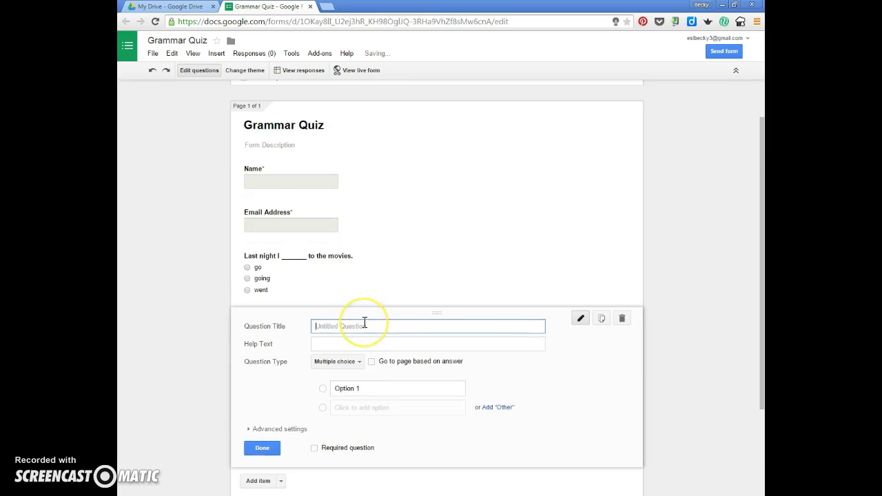
type("Tomor")
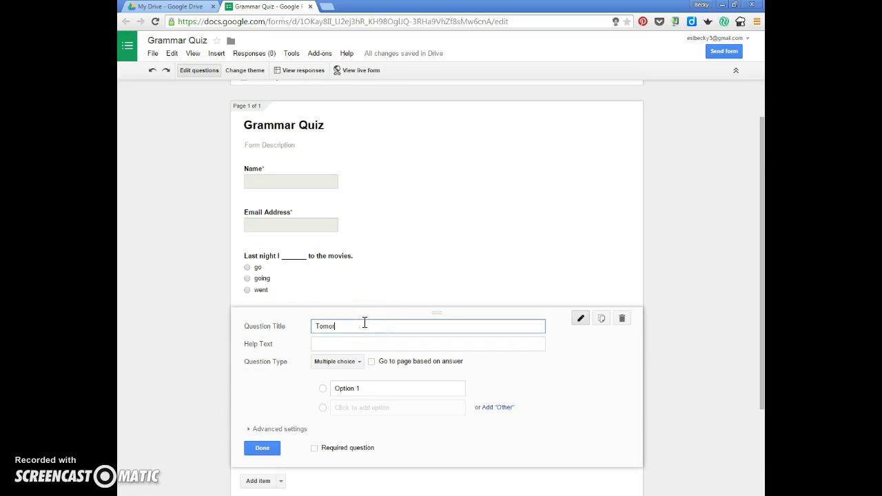
type("row I _______ shopping")
left_click(360, 390)
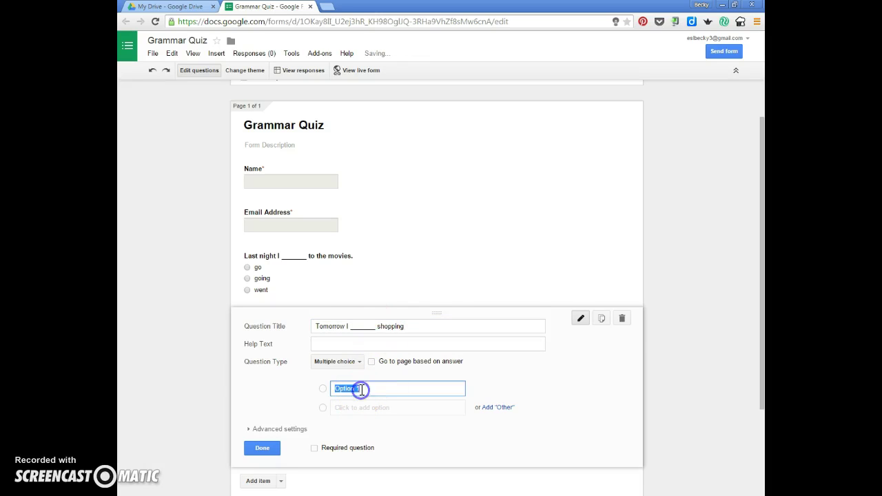
type("will go")
key("Return")
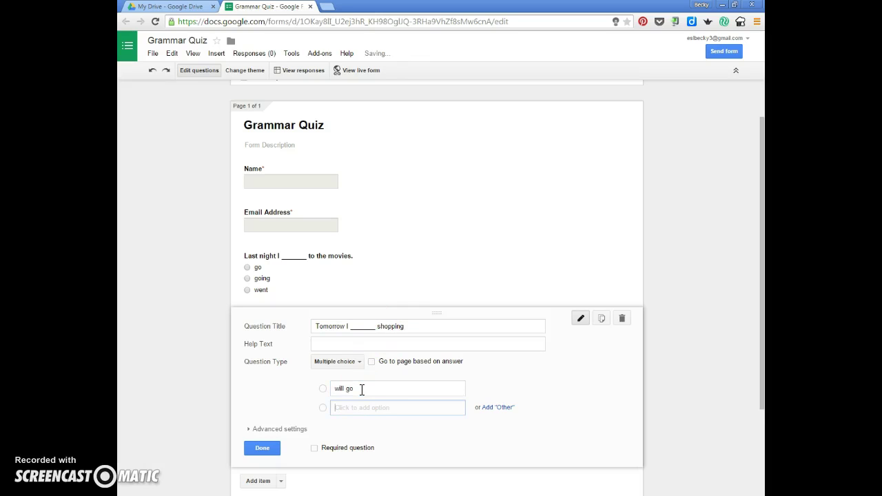
type("going")
key("Return")
type("goes")
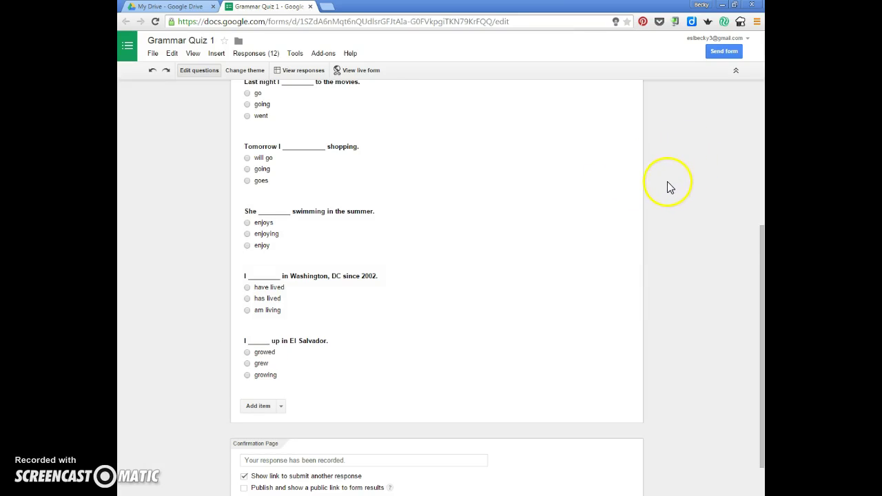
- Open the live form of Grammar Quiz 1, enter Answer Key as the name and fill in the teacher's email address
scroll(674, 187, "down", 1)
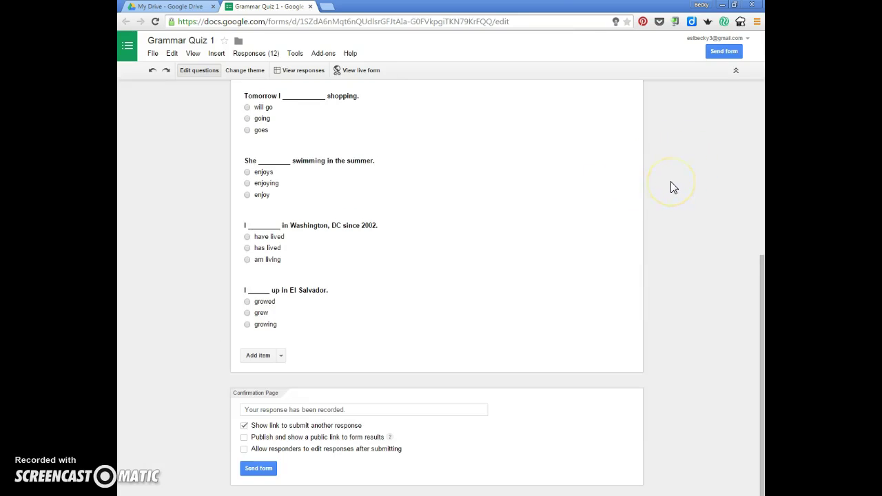
left_click(360, 73)
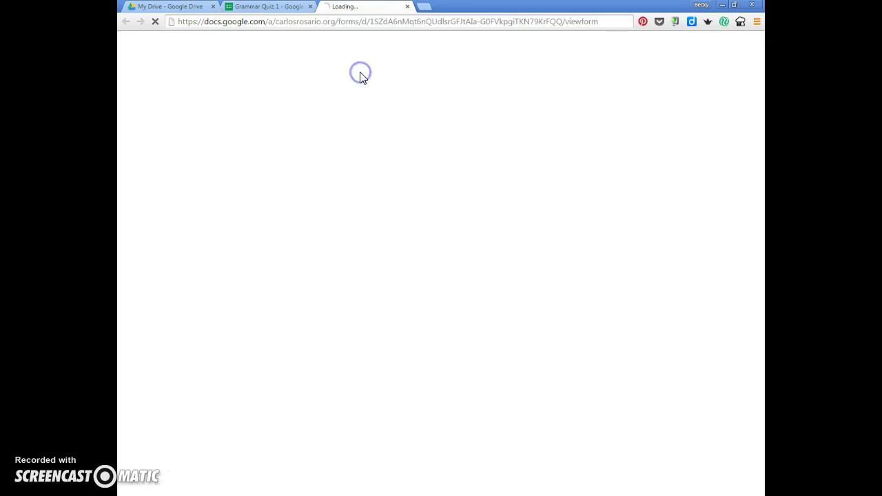
left_click(321, 129)
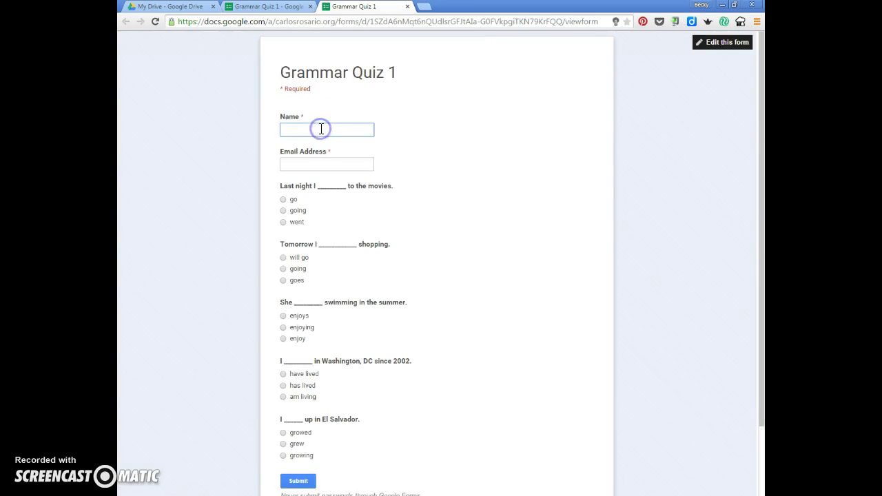
type("Answer Key")
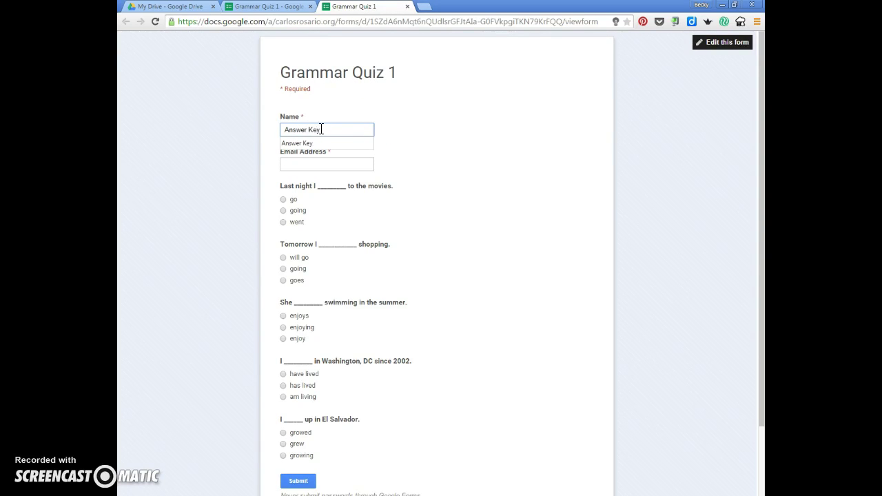
left_click(306, 163)
type("eslb")
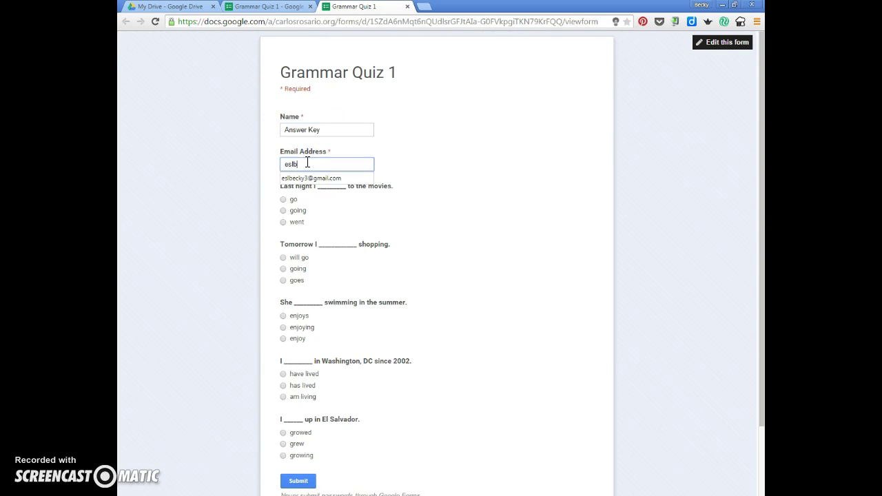
left_click(309, 177)
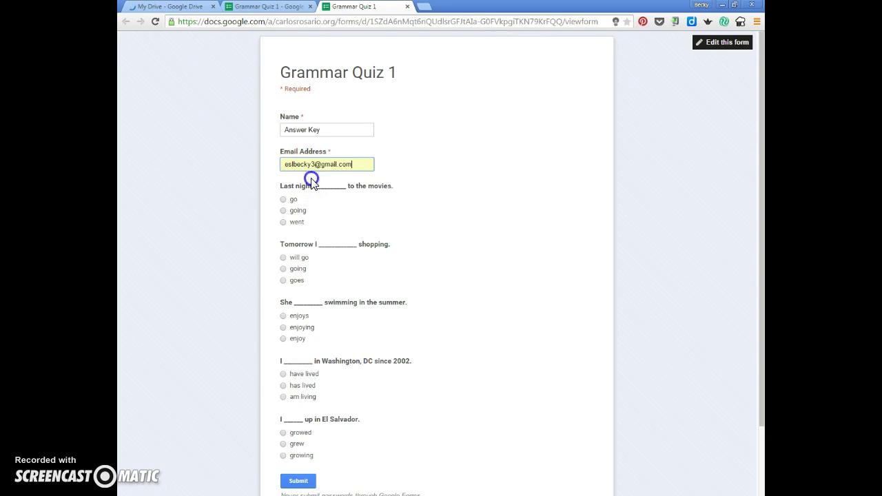
- Answer the five quiz questions with went, will go, enjoys, have lived and grew, and submit the response
left_click(283, 222)
left_click(283, 257)
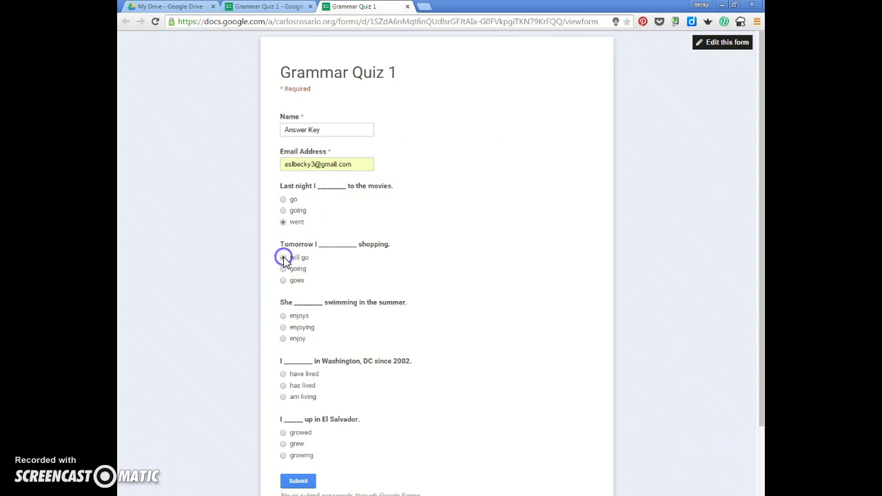
left_click(282, 316)
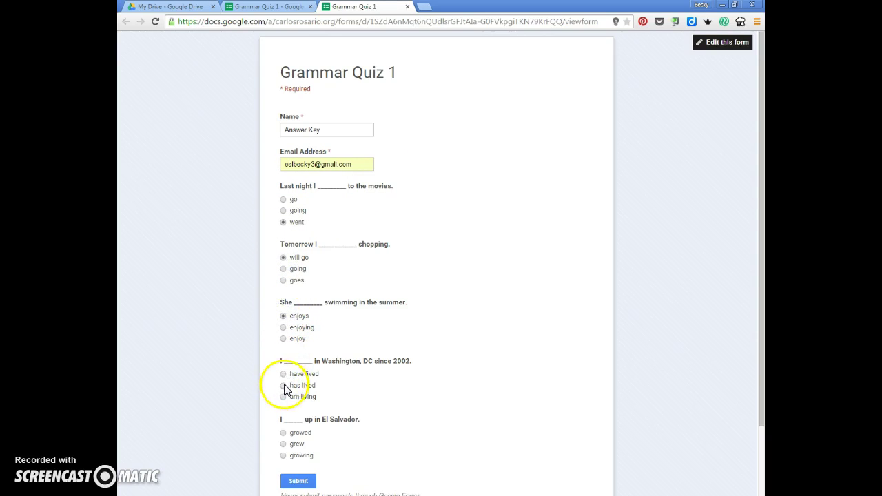
left_click(283, 374)
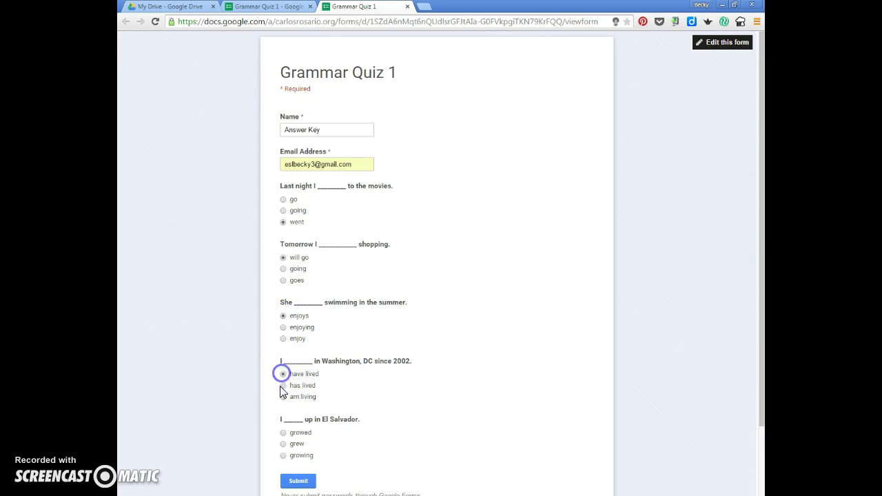
left_click(282, 444)
left_click(297, 481)
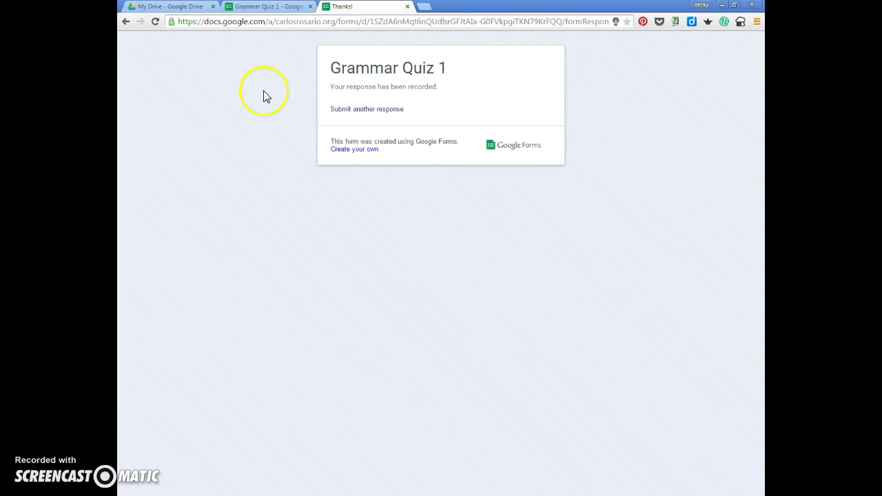
- Return to the Grammar Quiz 1 editor and switch the form's sharing link to a short URL
left_click(272, 6)
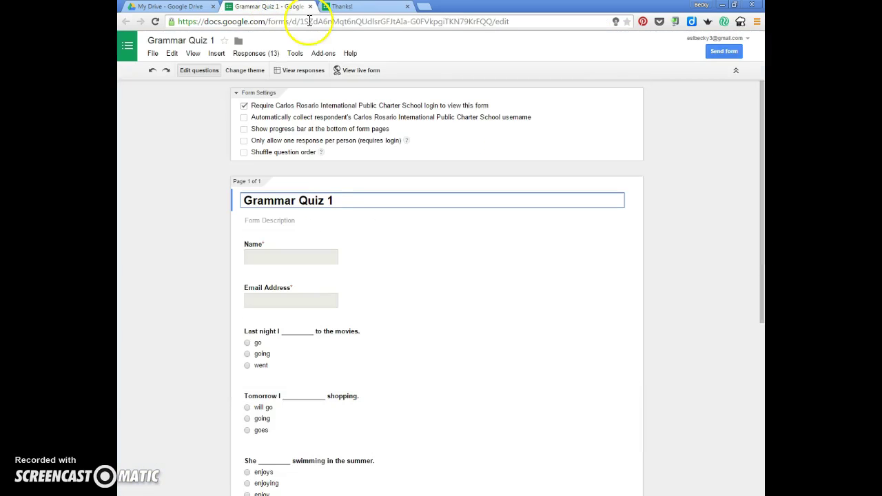
left_click(712, 52)
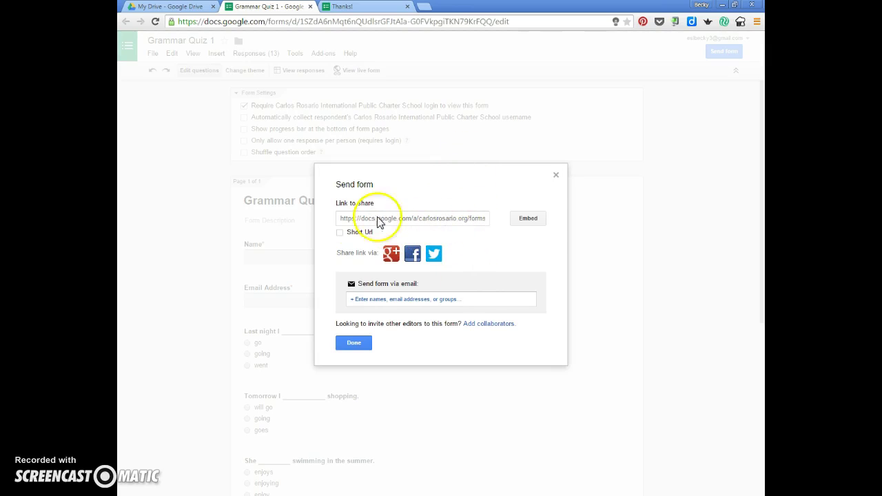
left_click(340, 234)
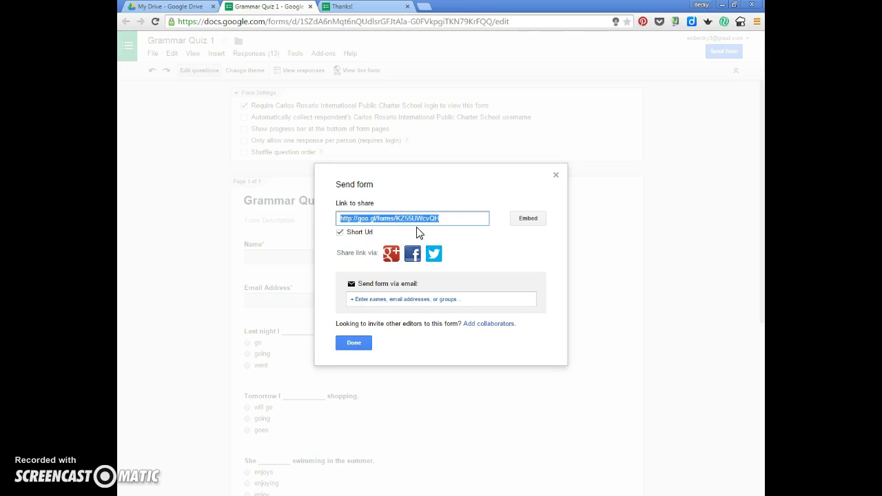
- Close the form's sharing dialog and select the Grammar Quiz1 (Responses) spreadsheet in Google Drive
left_click(353, 343)
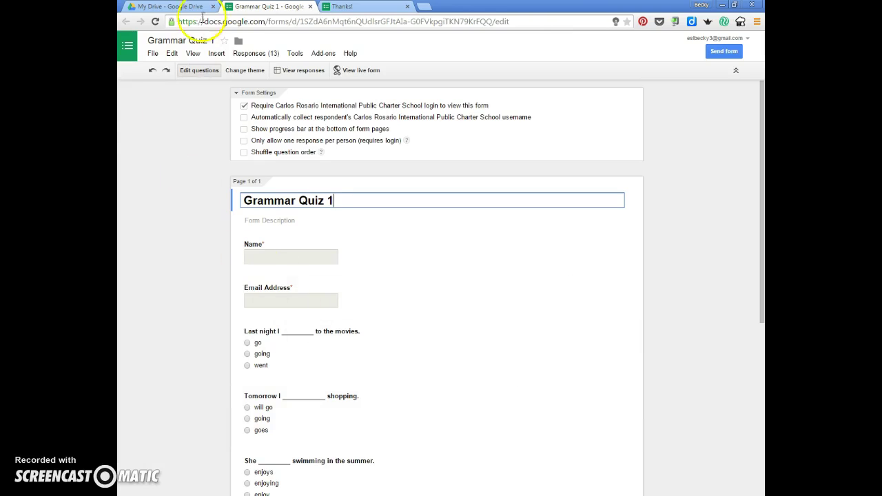
left_click(172, 6)
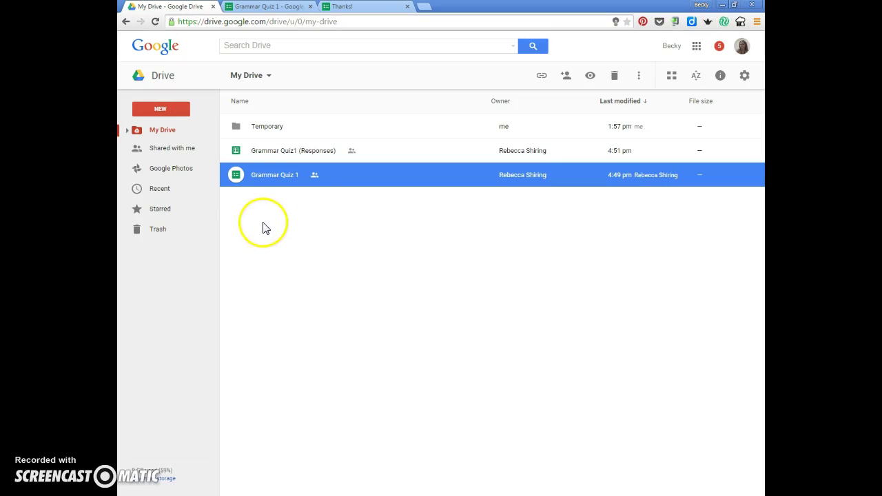
left_click(287, 153)
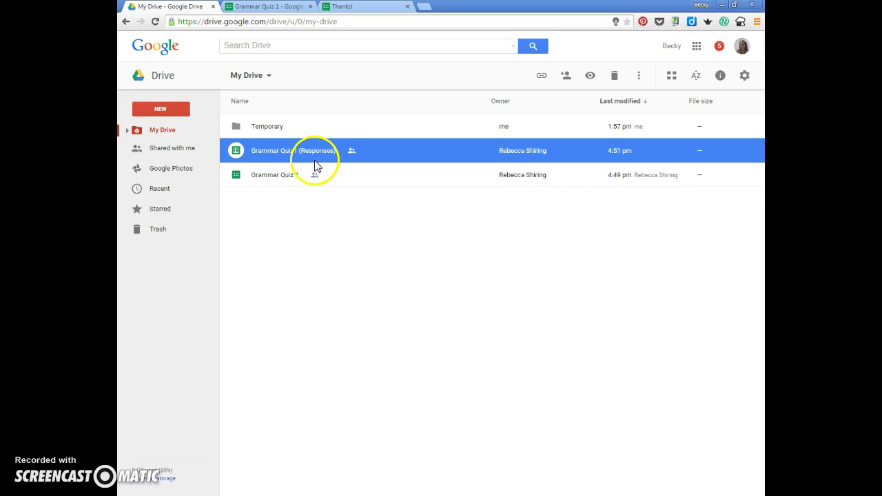
- Return to the Grammar Quiz 1 form editor, review the options for changing the response destination, and close them
left_click(268, 7)
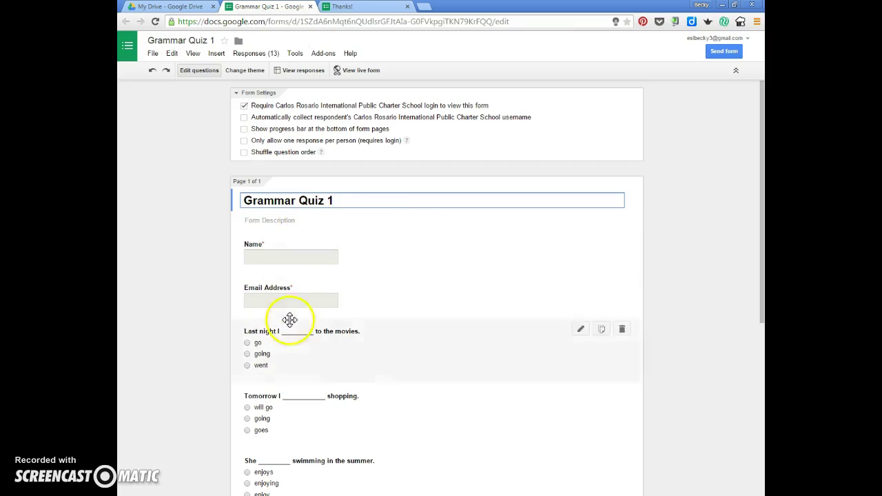
left_click(249, 55)
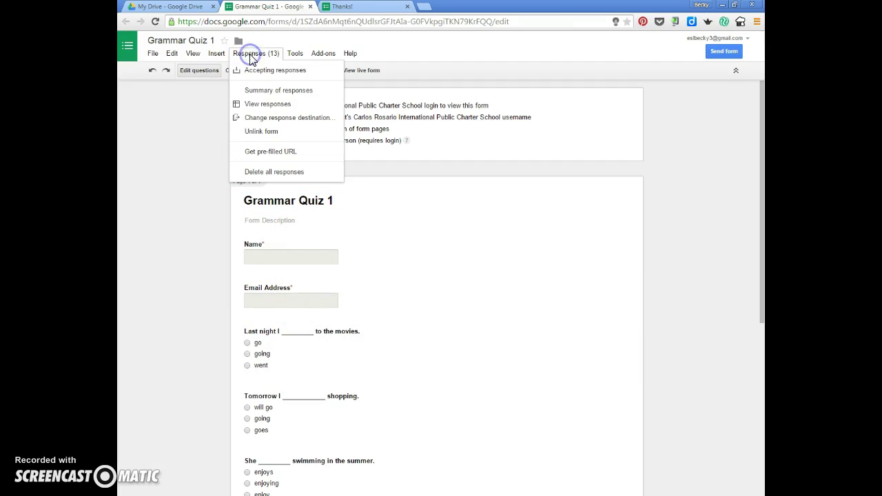
left_click(270, 124)
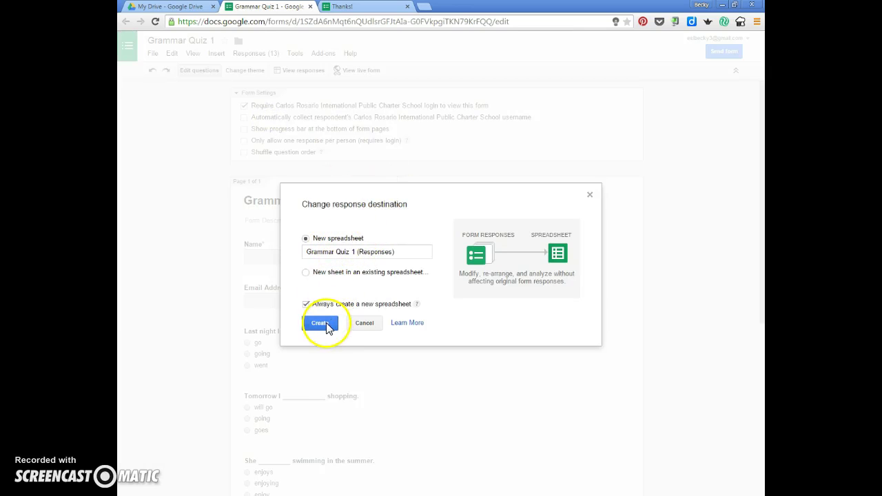
left_click(327, 328)
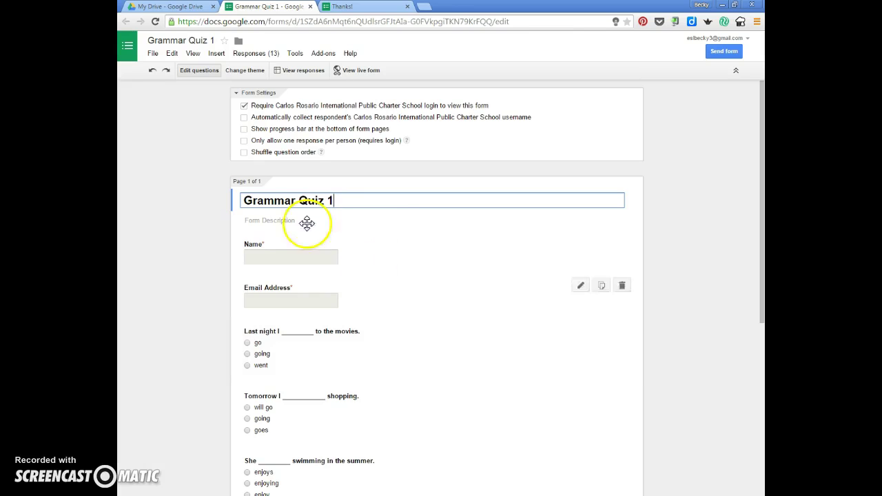
- Open the Grammar Quiz1 (Responses) spreadsheet from Google Drive and select the Answer Key name in cell B2
key("ctrl+1")
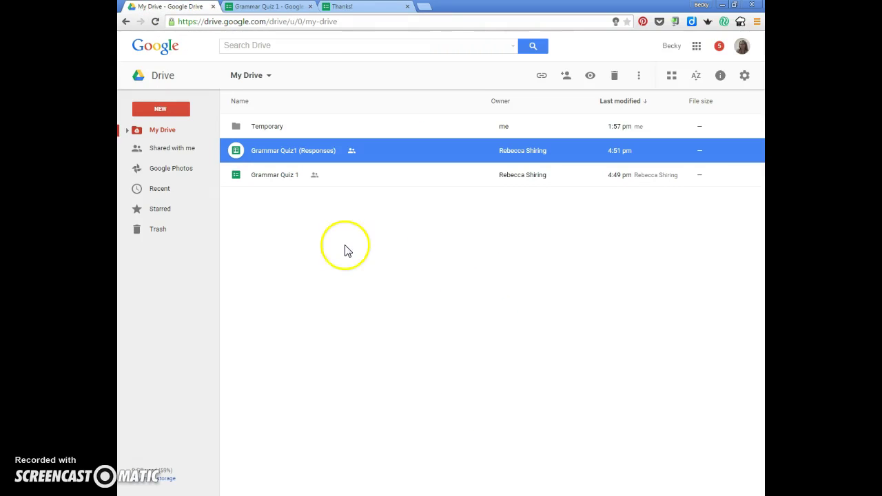
double_click(274, 160)
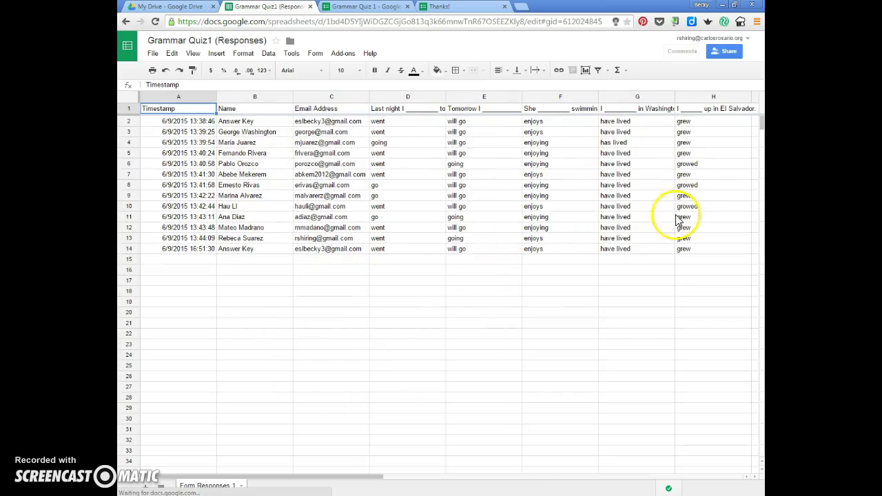
left_click(238, 123)
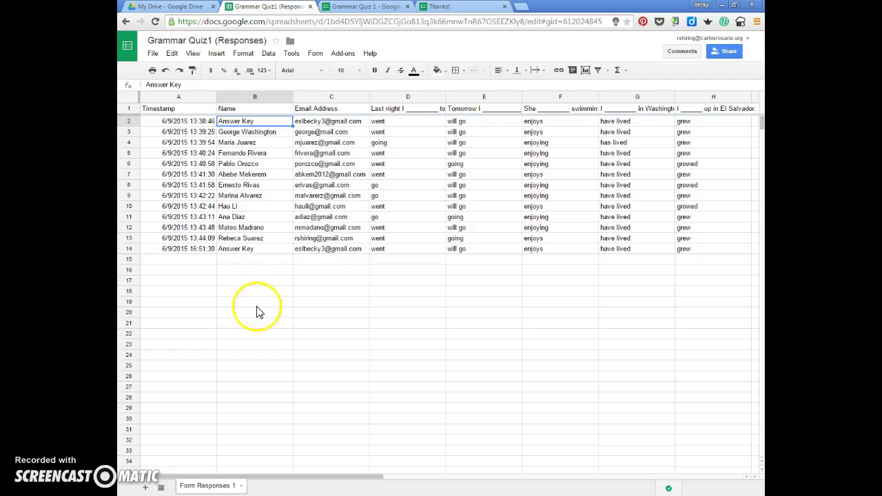
- Install the free Flubaroo add-on in the responses spreadsheet, accept its requested permissions and dismiss its introductory tip
left_click(343, 58)
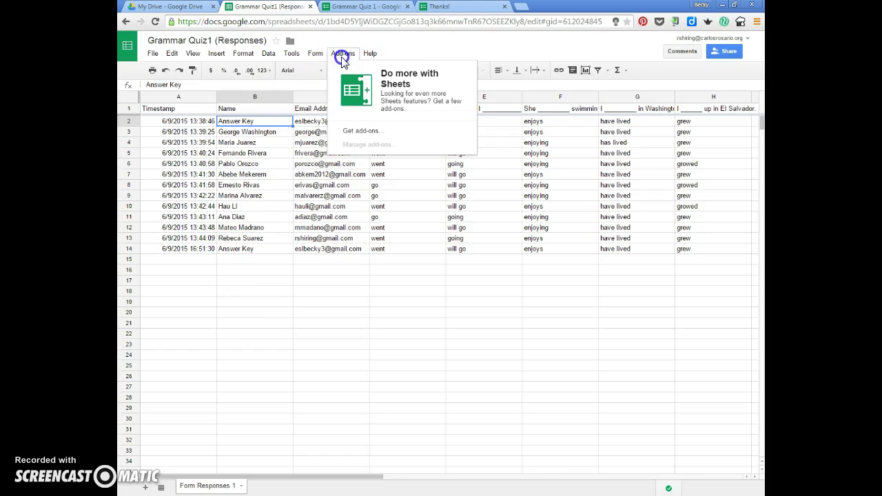
left_click(359, 135)
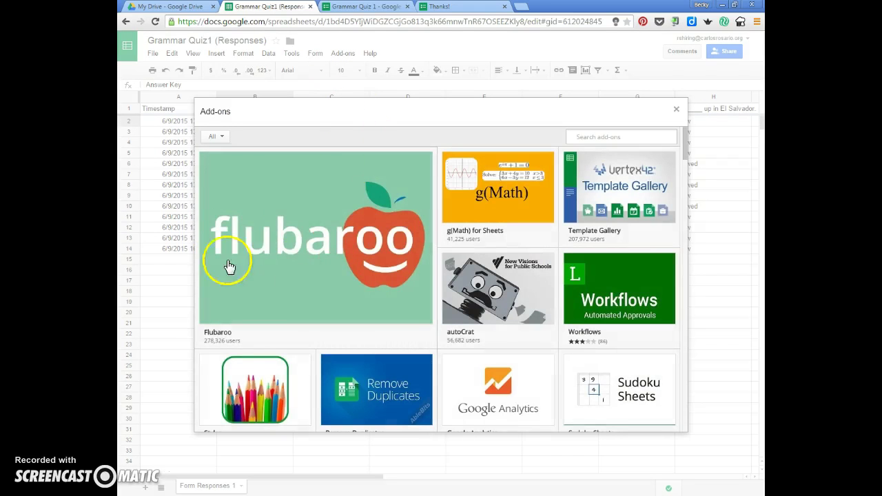
mouse_move(291, 257)
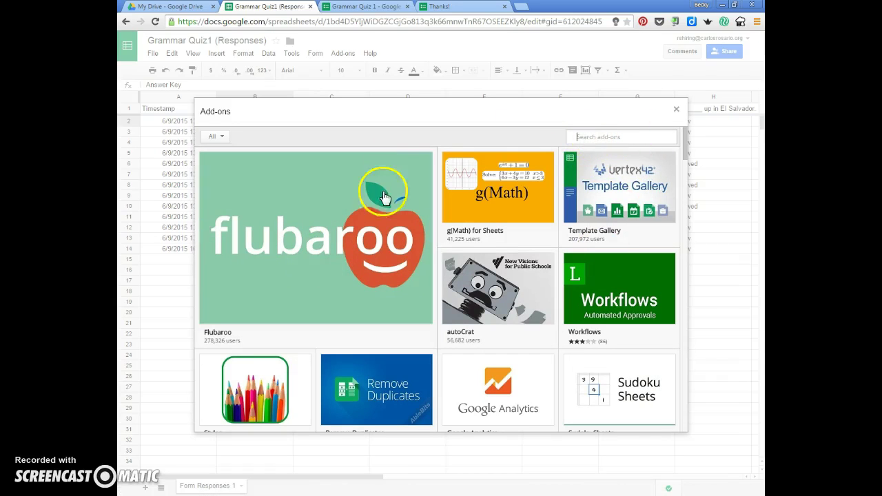
mouse_move(320, 242)
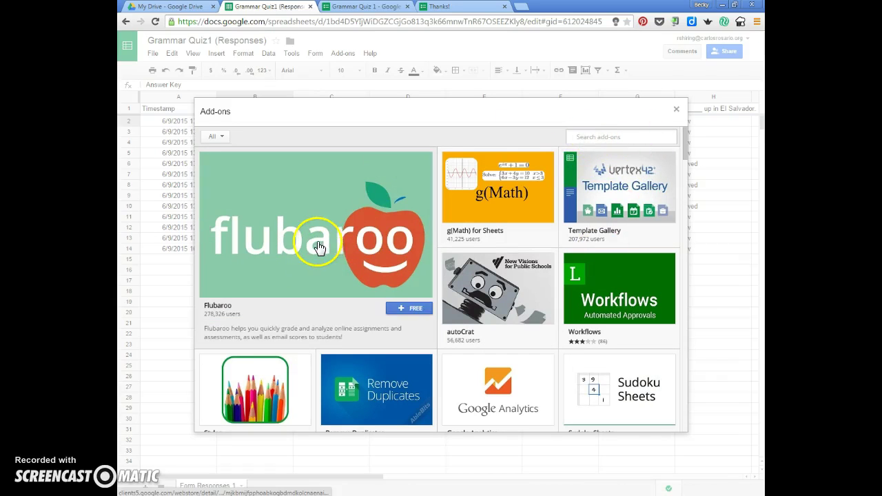
left_click(408, 310)
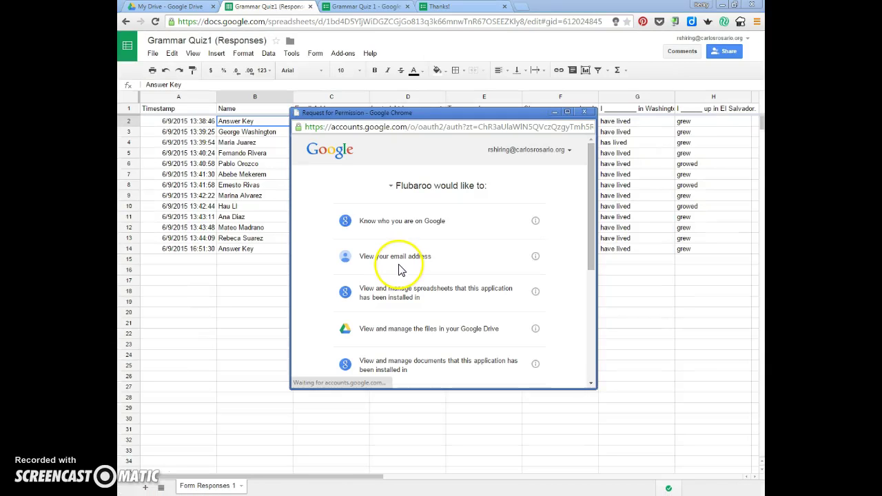
scroll(443, 222, "down", 3)
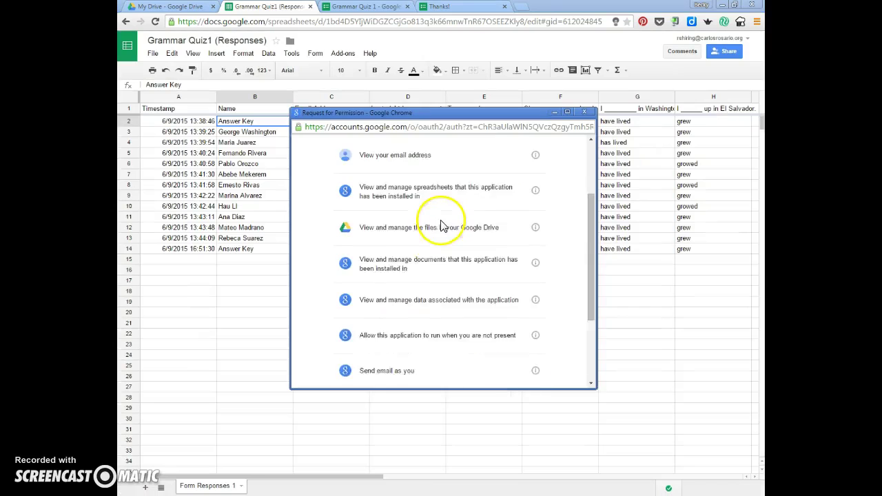
scroll(443, 227, "down", 2)
left_click(522, 364)
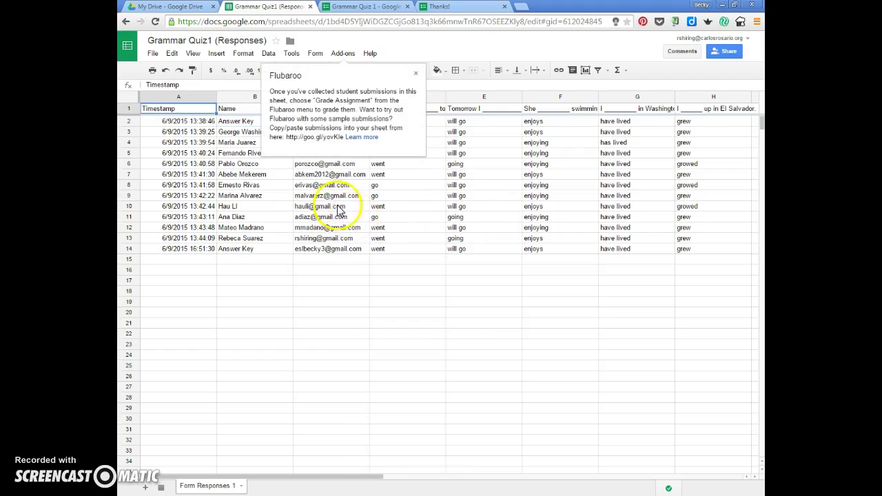
left_click(415, 73)
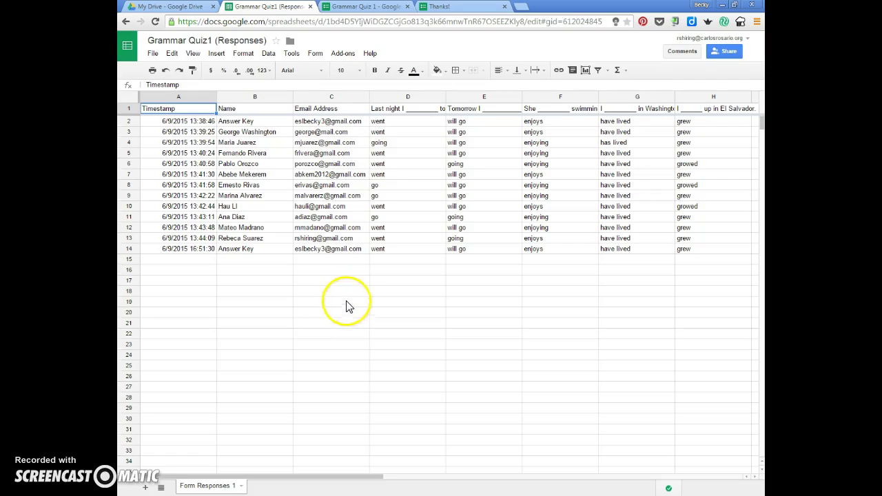
- Start grading the assignment with Flubaroo, using name and email address to identify students and 1 point for each quiz question
left_click(345, 55)
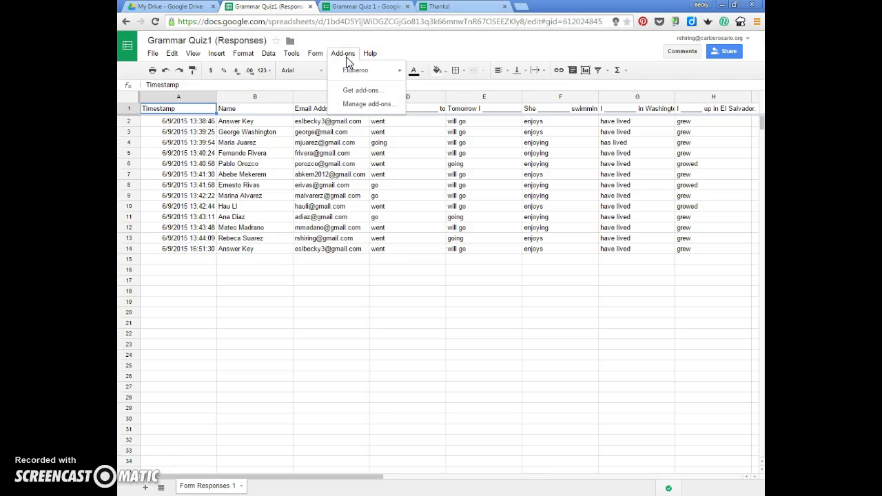
mouse_move(358, 77)
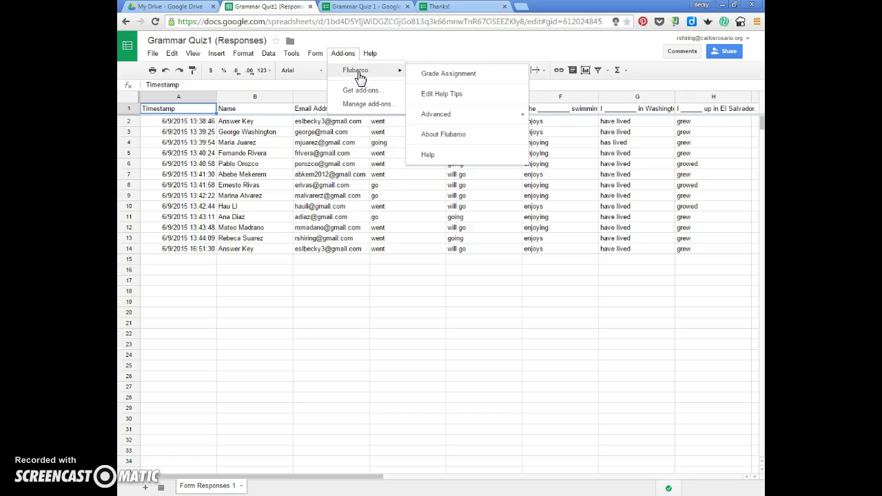
left_click(448, 75)
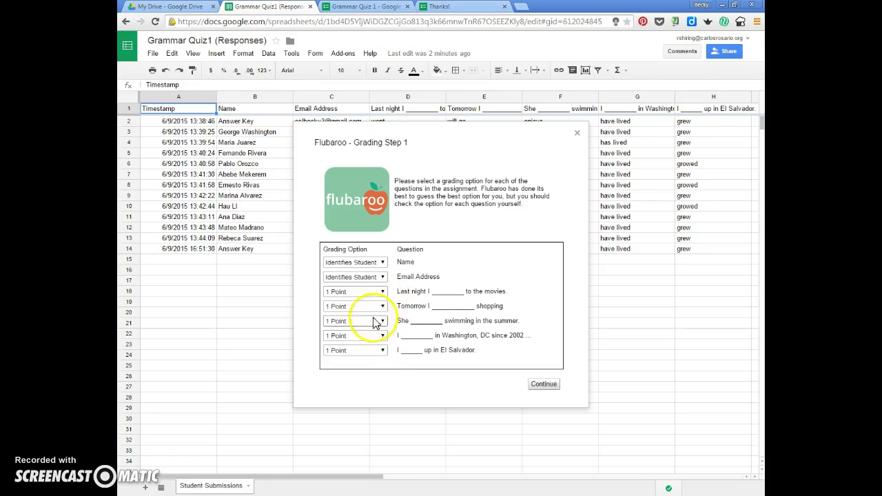
left_click(382, 262)
left_click(403, 269)
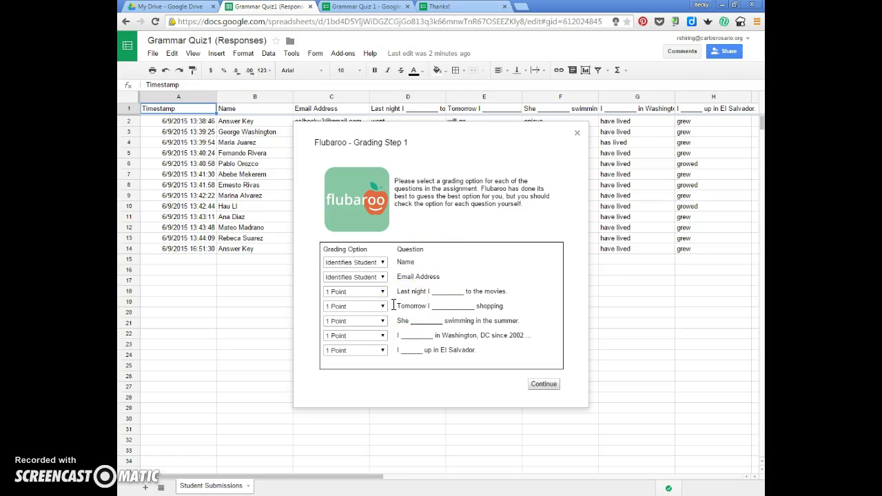
left_click(378, 306)
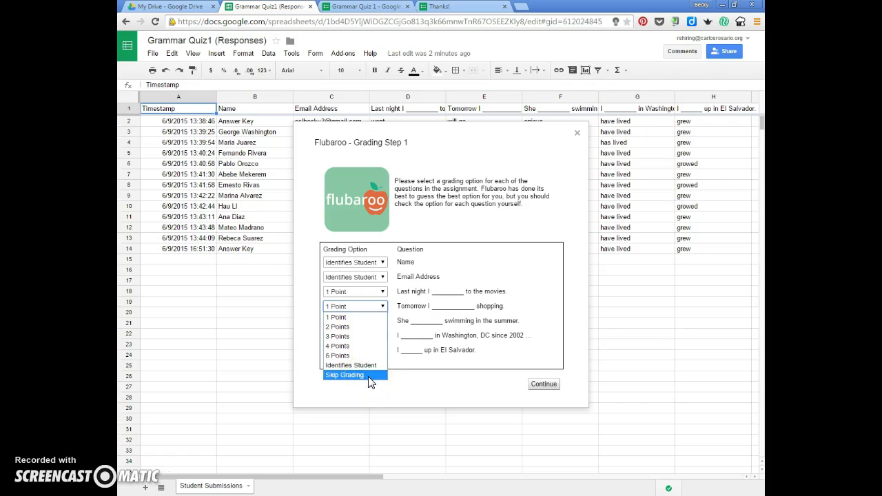
left_click(431, 330)
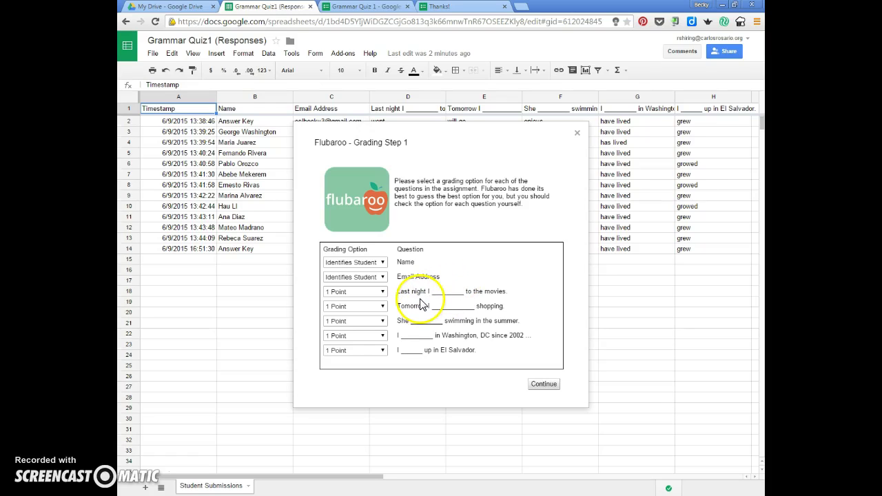
left_click(381, 321)
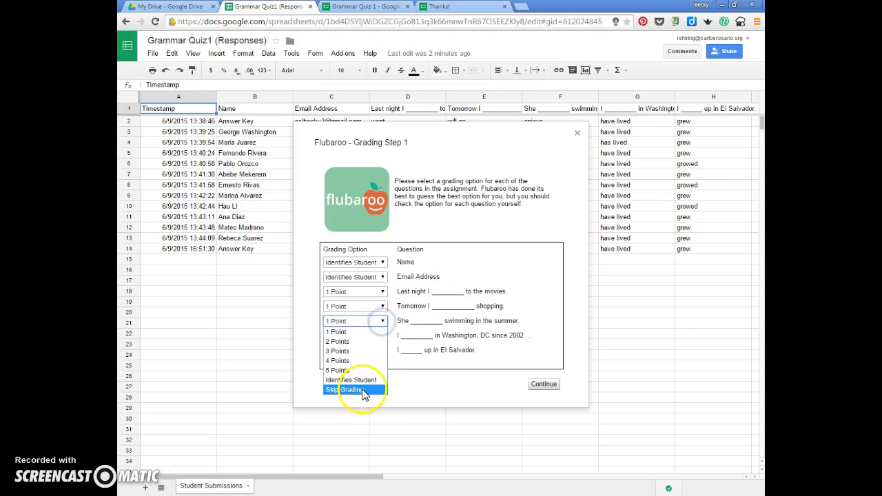
left_click(337, 331)
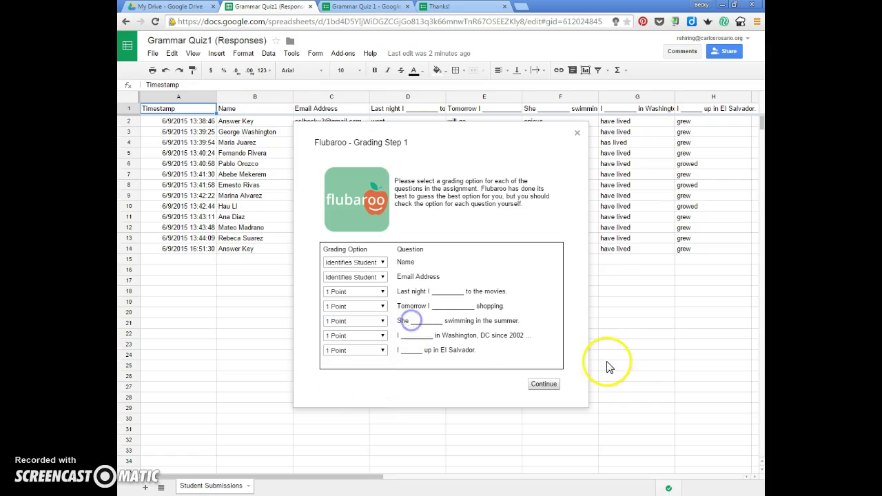
left_click(544, 384)
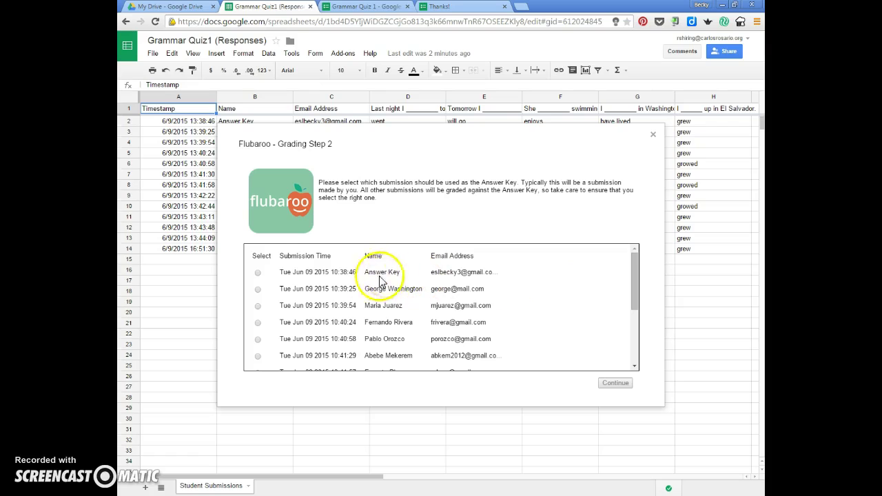
- Grade all submissions against the first Answer Key submission and close the grading summary message
left_click(258, 273)
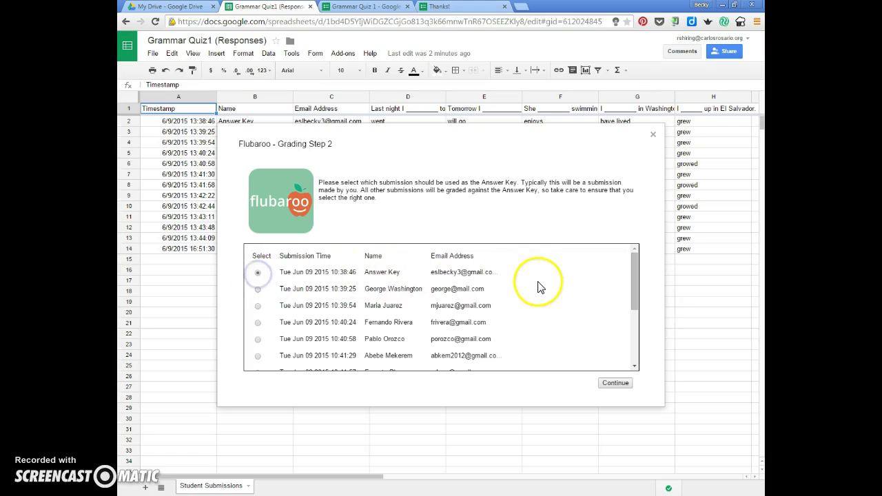
left_click(615, 383)
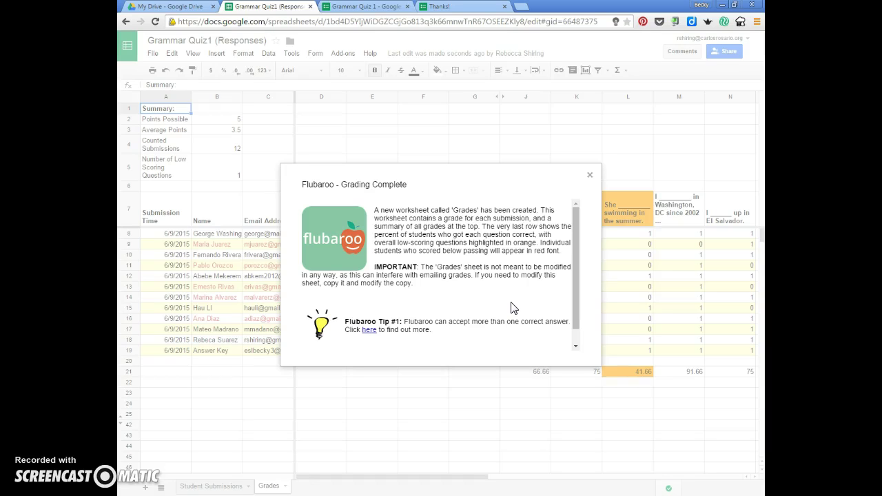
left_click(590, 176)
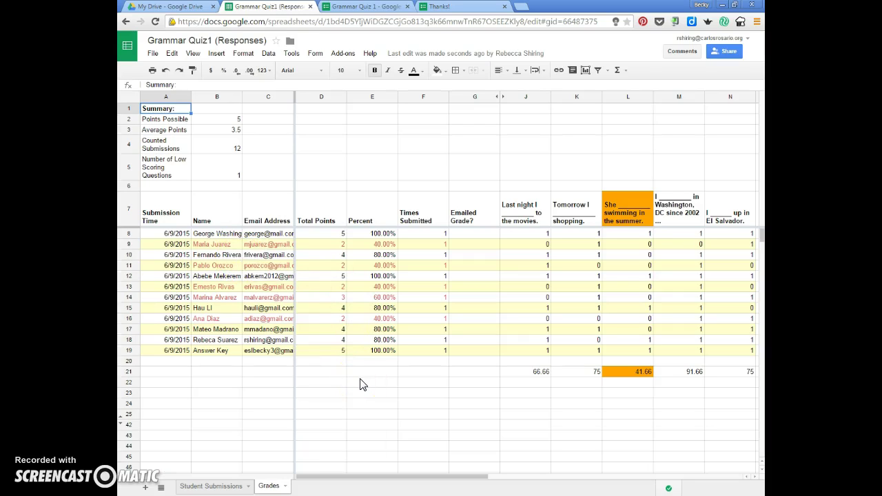
- Review the answers on the Student Submissions sheet across its question columns and return to the Grades sheet
left_click(230, 487)
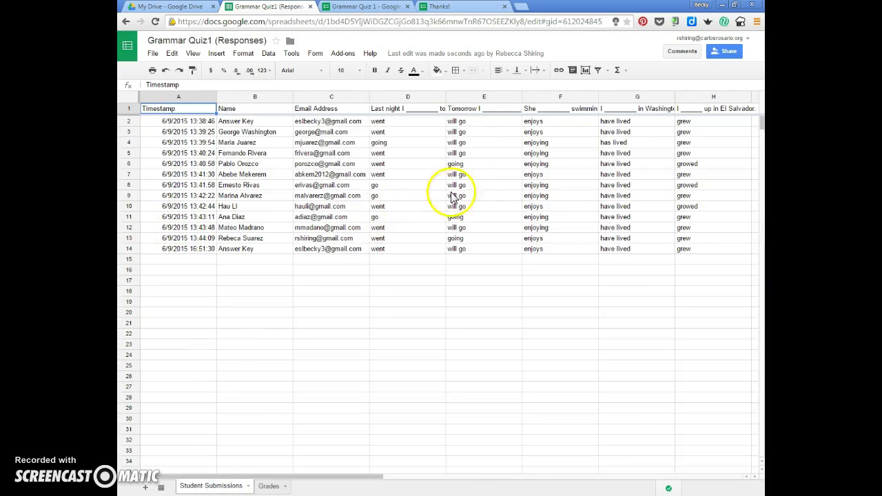
left_click_drag(358, 477, 413, 477)
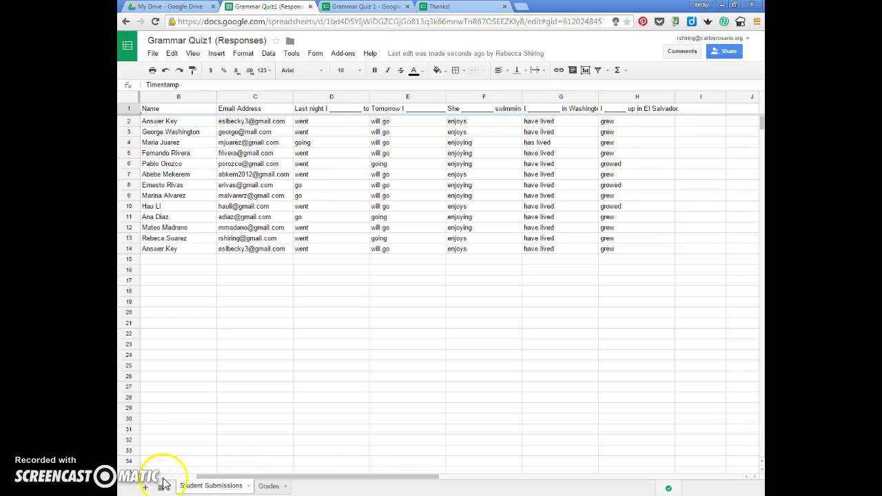
left_click(269, 487)
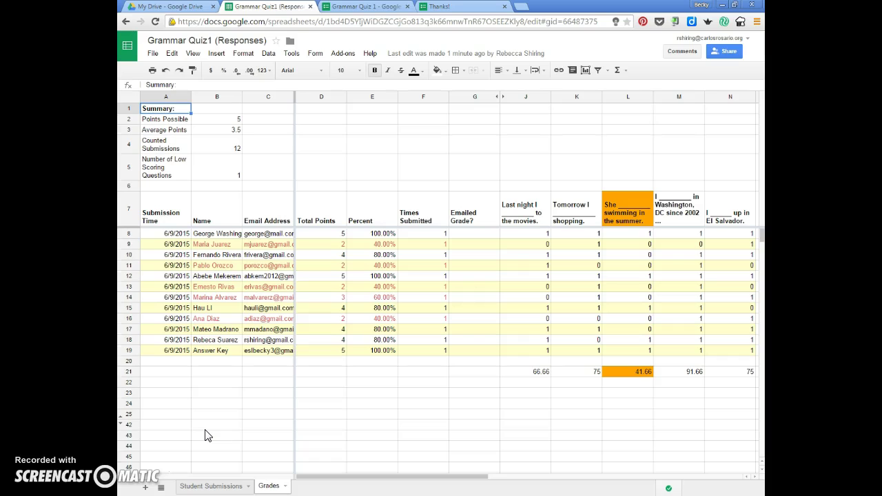
- Start emailing grades with Flubaroo, using Email Address as the email address question and including the answer key
left_click(345, 55)
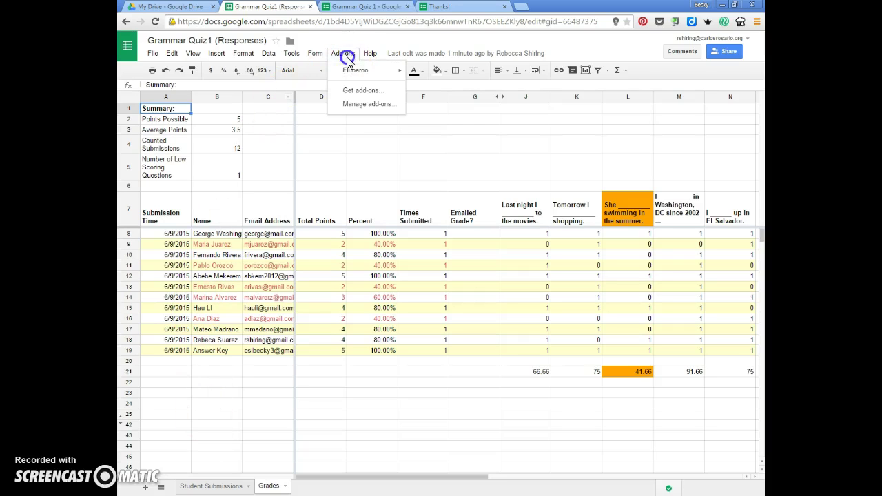
mouse_move(351, 73)
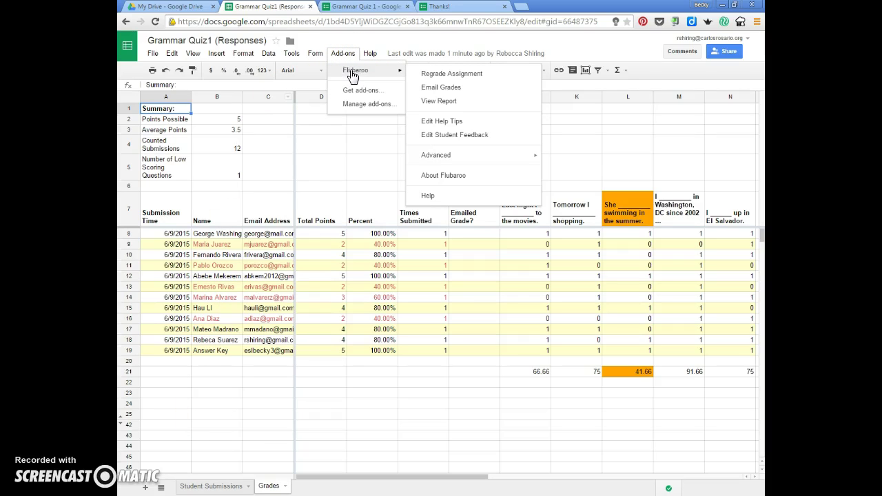
left_click(474, 94)
left_click(474, 93)
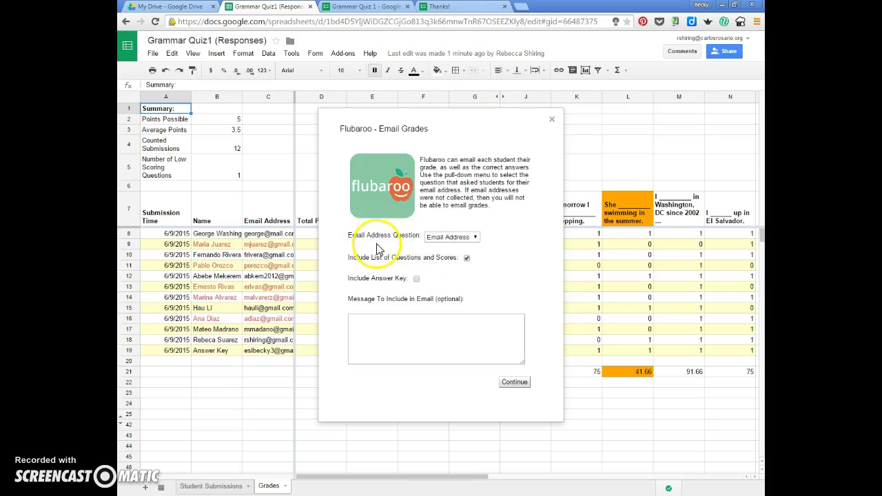
left_click(457, 237)
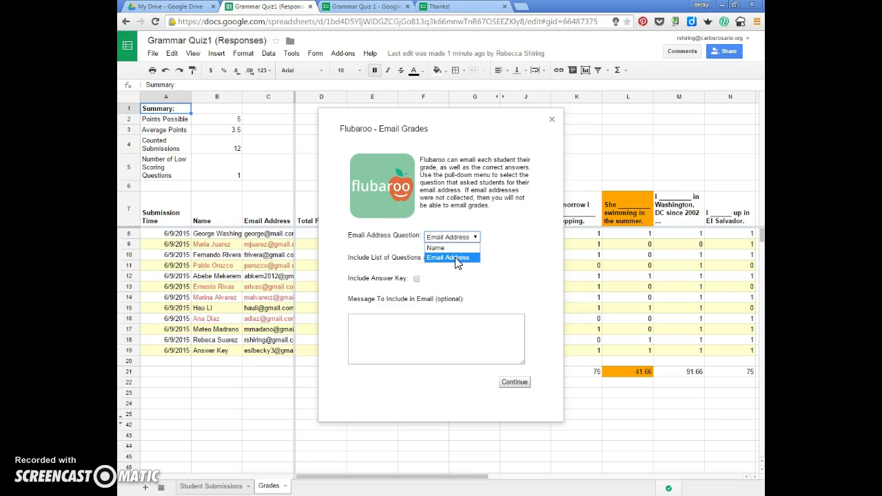
left_click(452, 258)
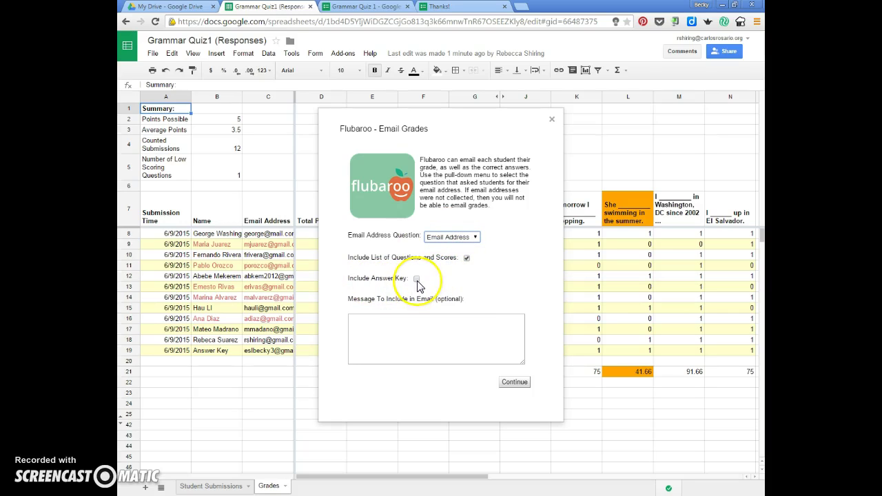
left_click(417, 279)
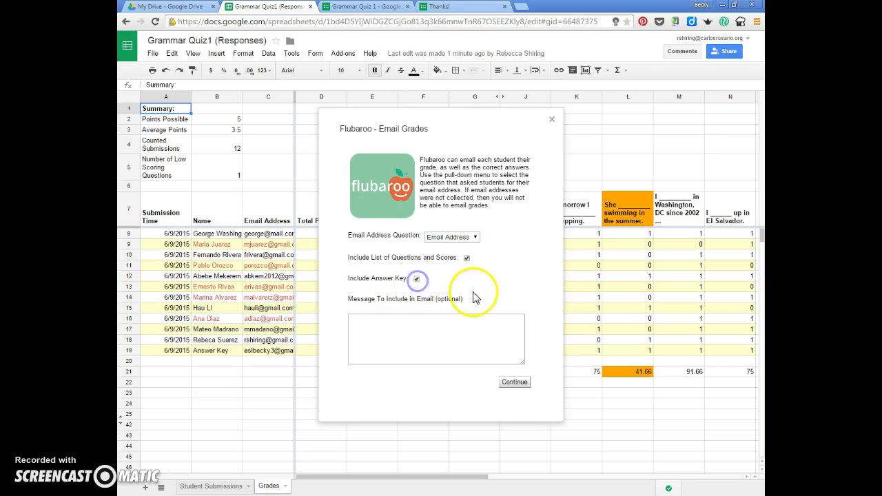
- Add the message "Great job on the quiz today!", send the grade emails and close the notification
left_click(456, 327)
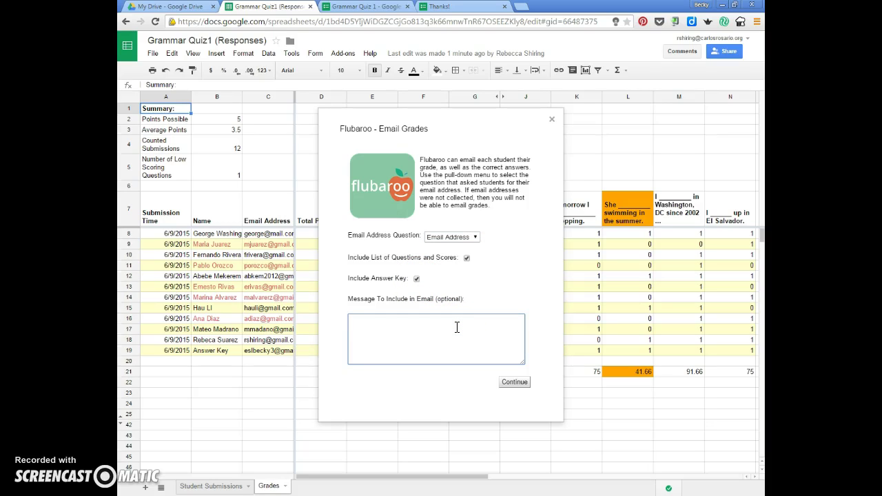
type("Great job on the quiz today!")
left_click(514, 382)
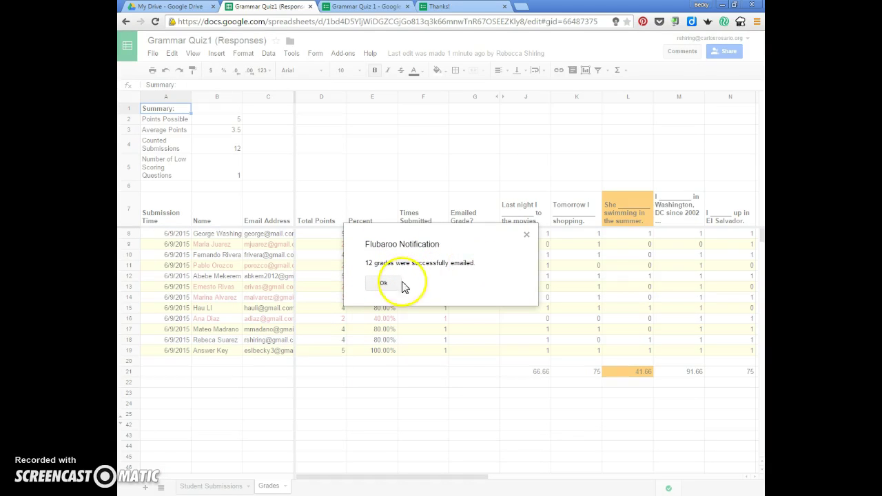
left_click(526, 236)
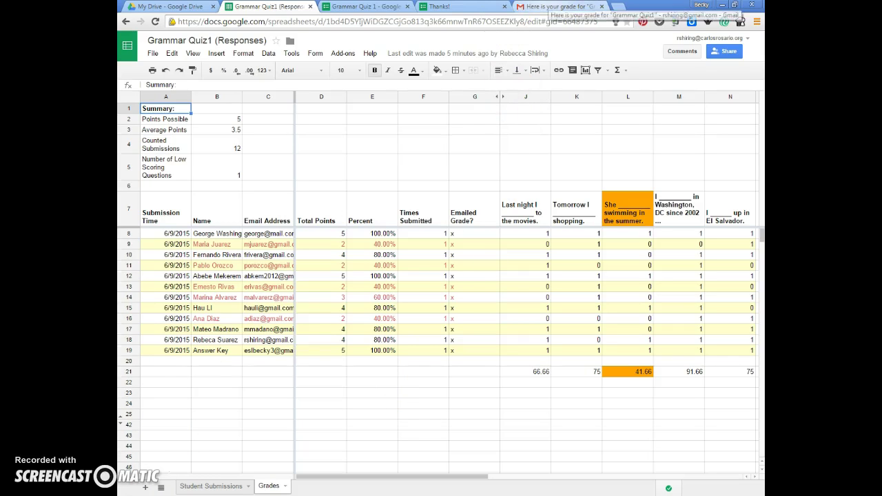
- Switch to Gmail and review the "Grammar Quiz1" grade email, from the grade and instructor message through the per-question results
left_click(559, 6)
scroll(630, 306, "up", 6)
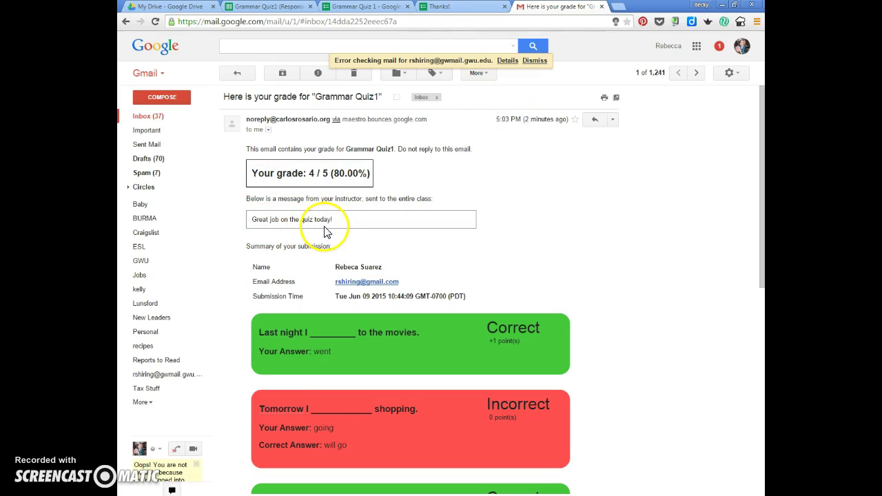
scroll(610, 219, "down", 2)
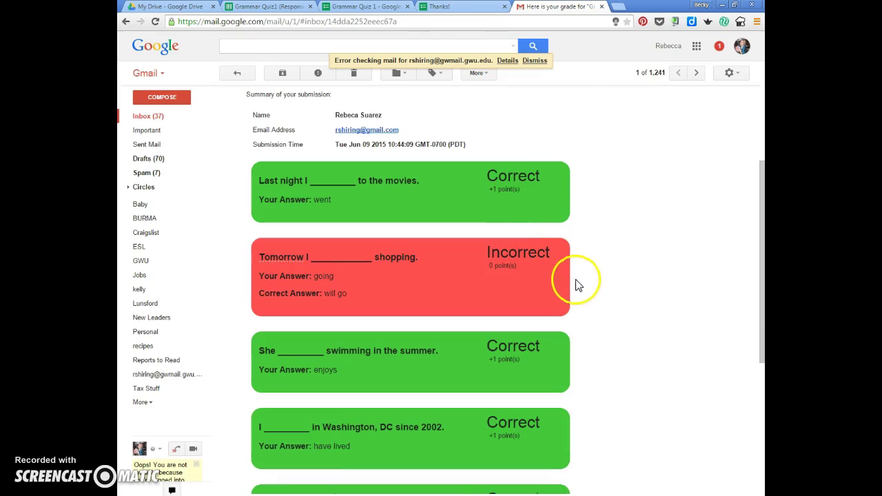
scroll(600, 234, "down", 1)
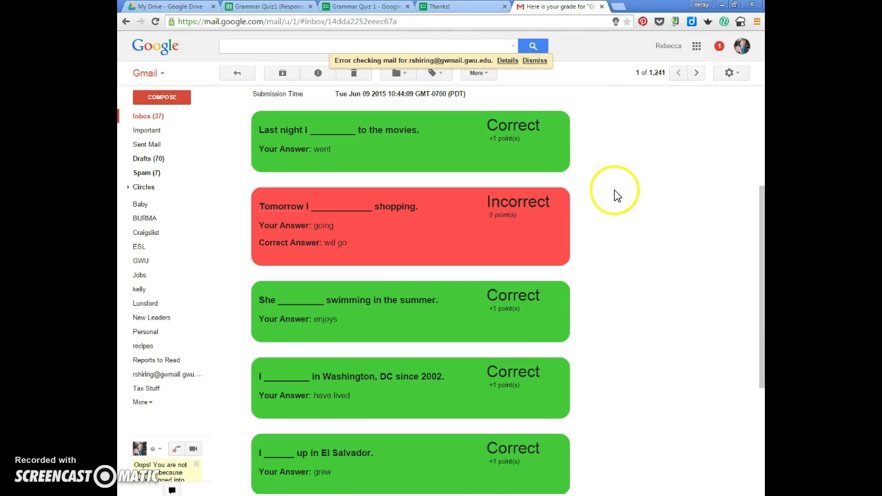